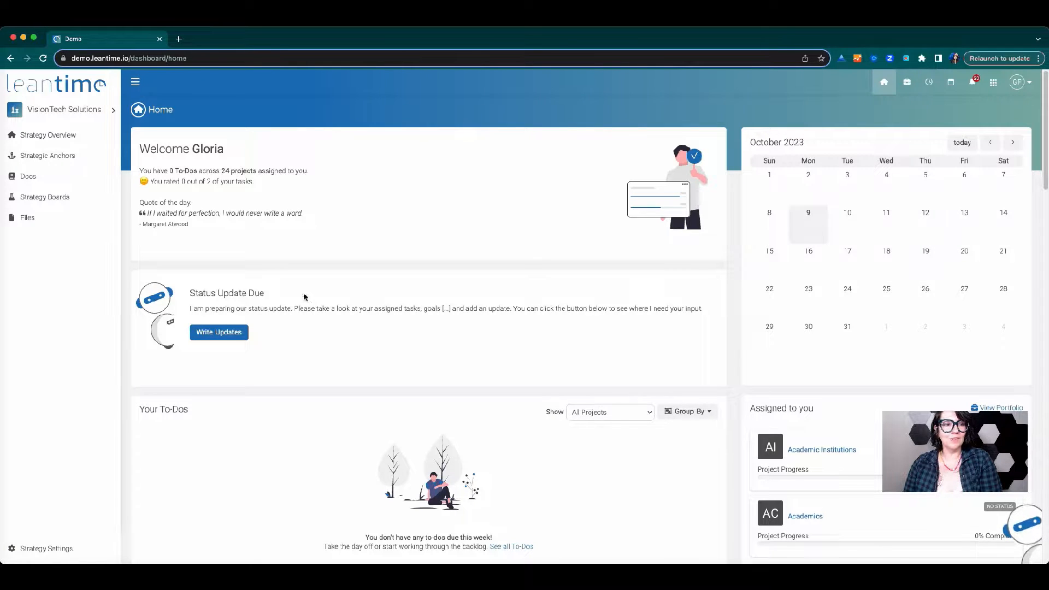
# - Look through the plans and projects under the Academic Institutions and VisionTech Solutions strategies in the project list, collapsing both strategies
pyautogui.click(90, 114)
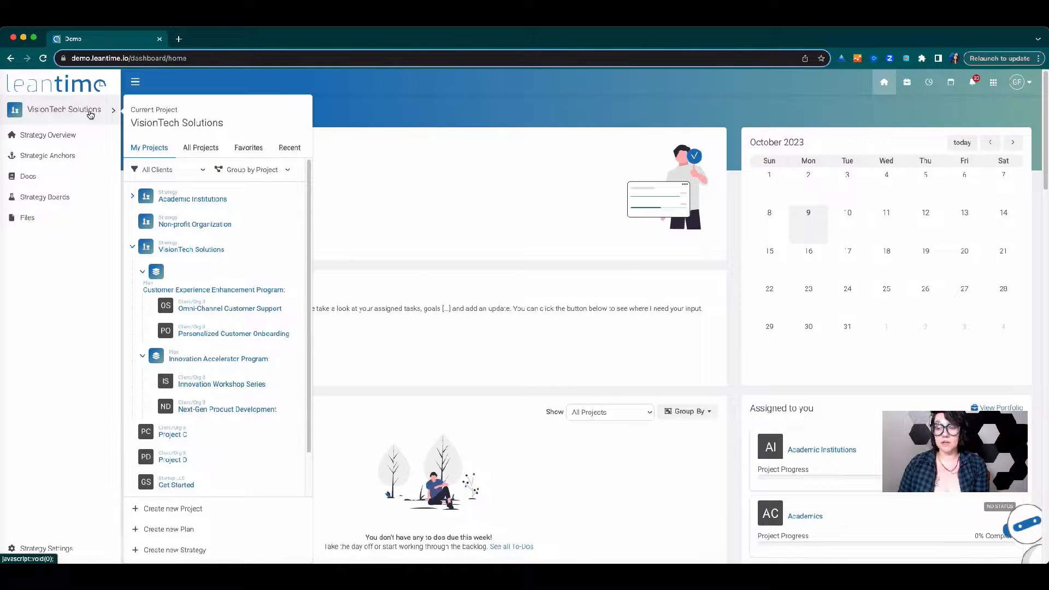
pyautogui.click(132, 196)
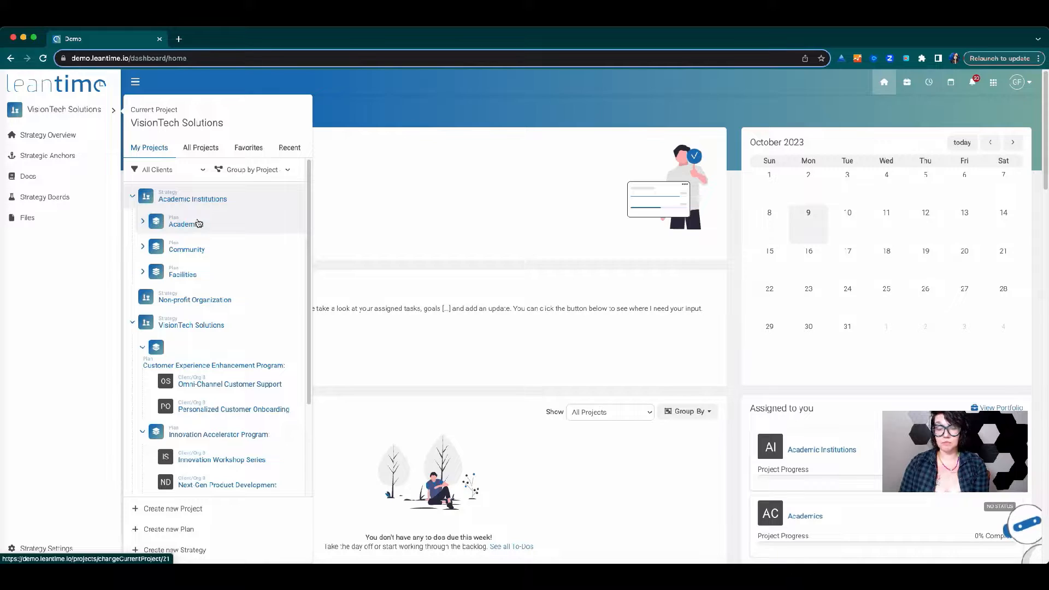
pyautogui.click(142, 224)
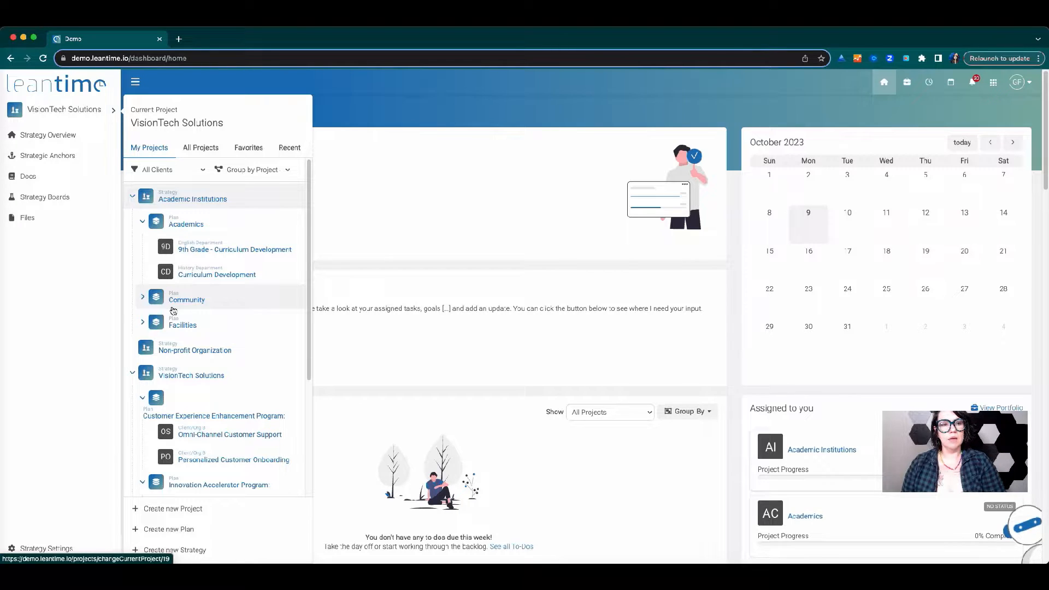
pyautogui.click(132, 195)
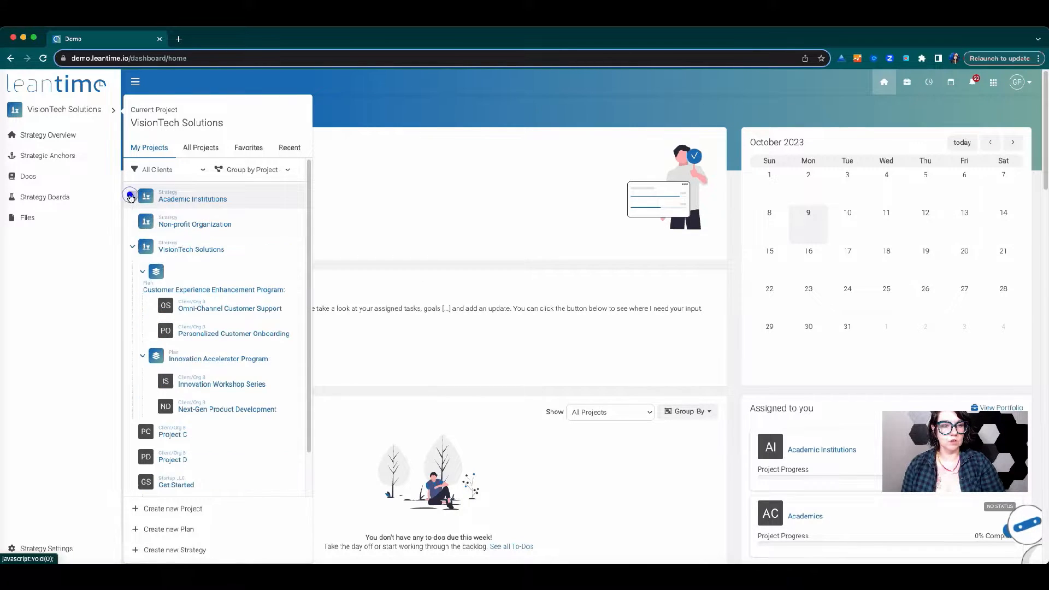
pyautogui.click(140, 272)
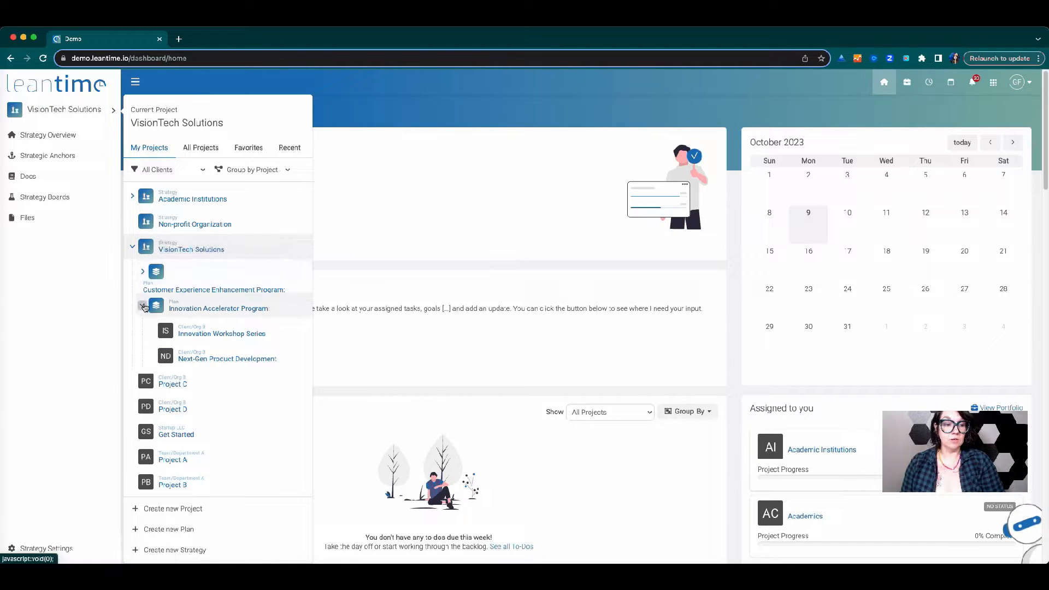
pyautogui.click(144, 308)
pyautogui.click(133, 247)
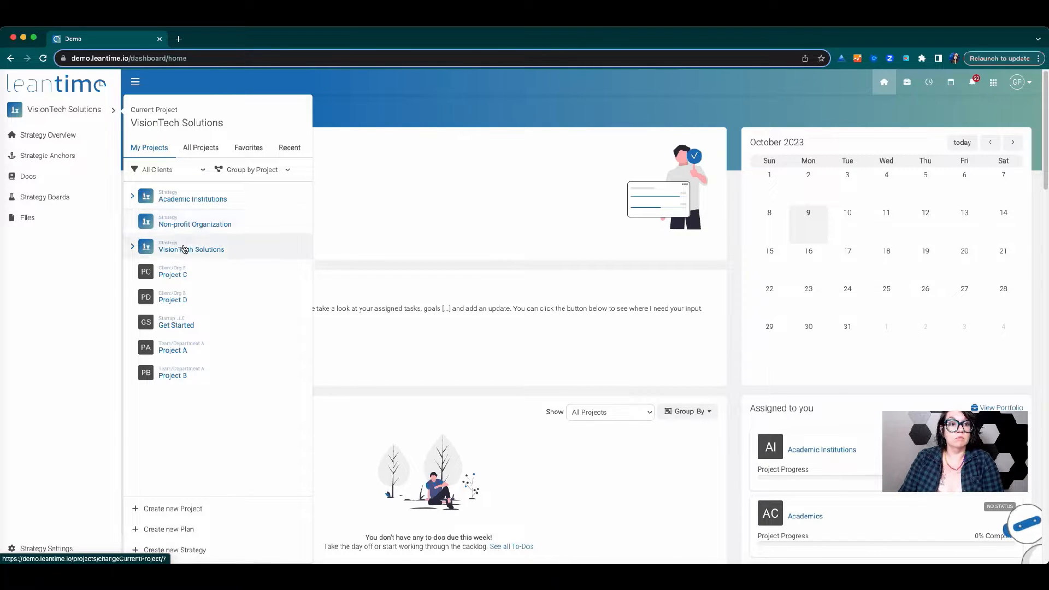
# - Check the projects in the Community and Facilities plans under Academic Institutions, and collapse the strategy
pyautogui.click(133, 196)
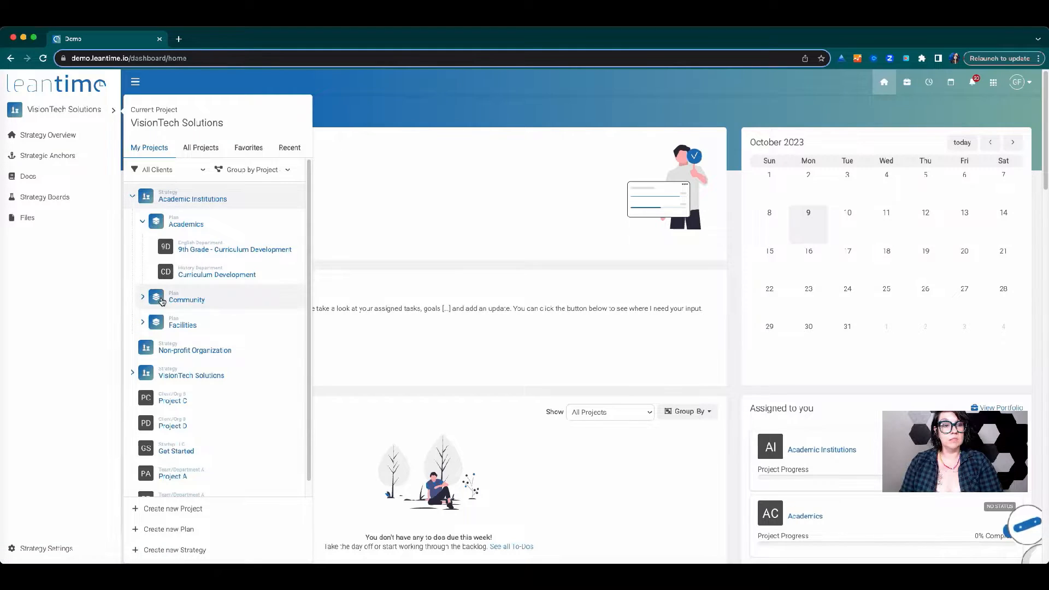
pyautogui.click(142, 295)
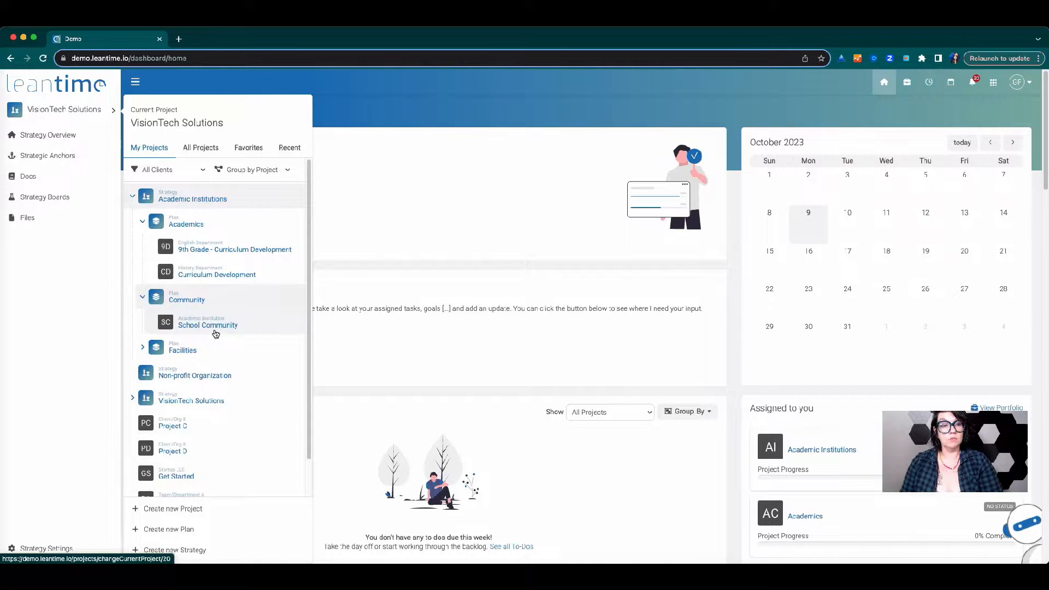
pyautogui.click(143, 297)
pyautogui.click(142, 322)
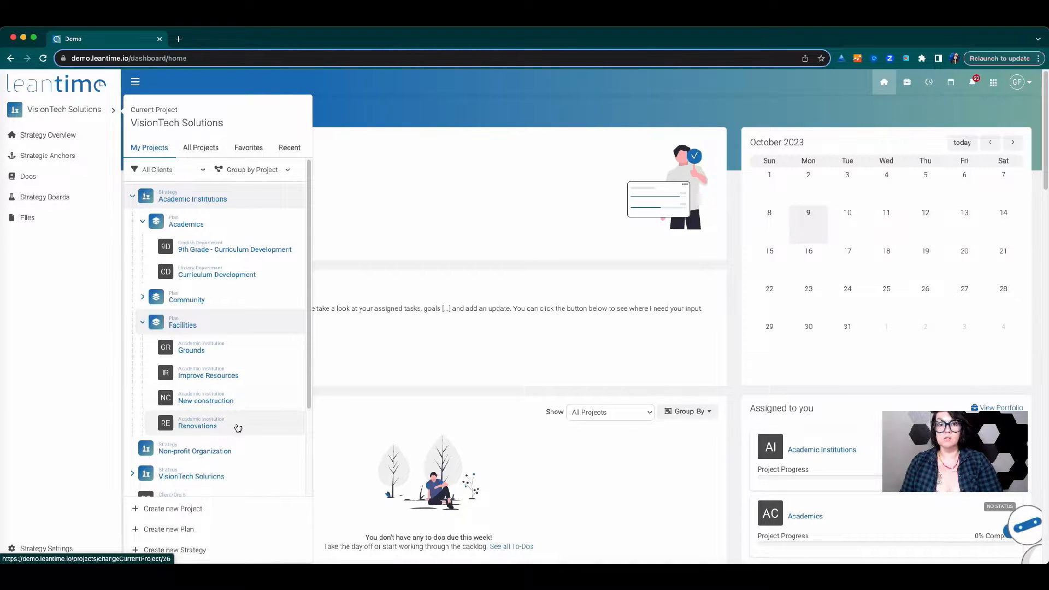
pyautogui.click(142, 322)
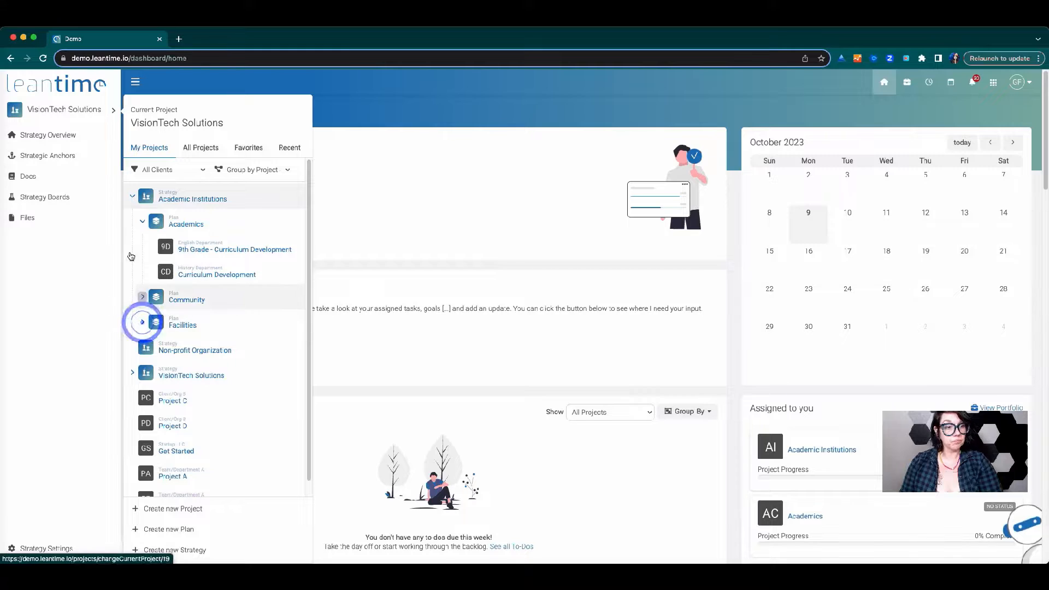
pyautogui.click(133, 196)
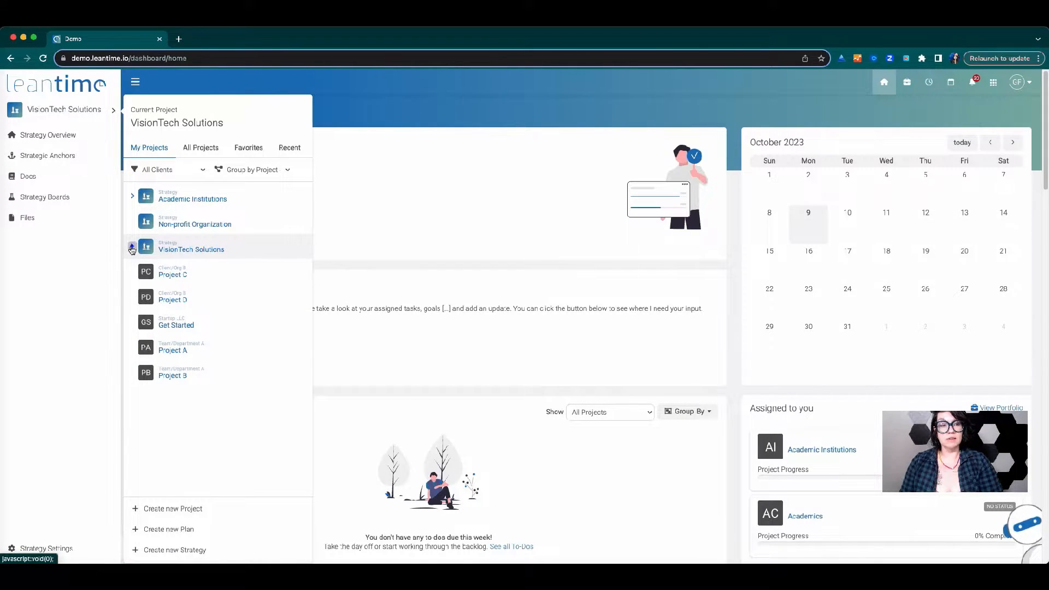
# - Expand VisionTech Solutions with its Innovation Accelerator and Customer Experience Enhancement programs, and open the strategy's overview
pyautogui.click(132, 249)
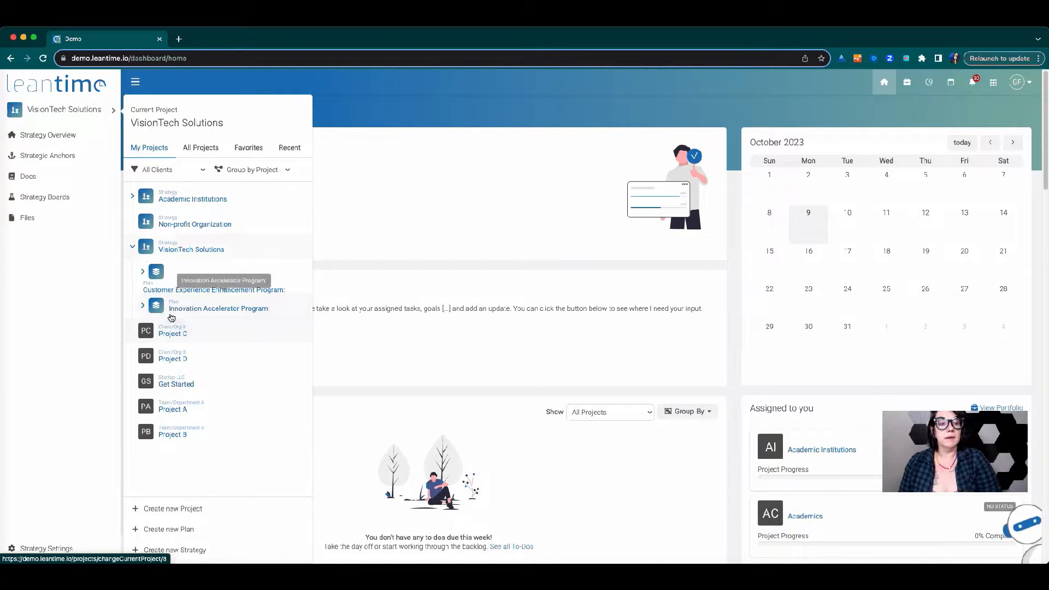
pyautogui.click(143, 307)
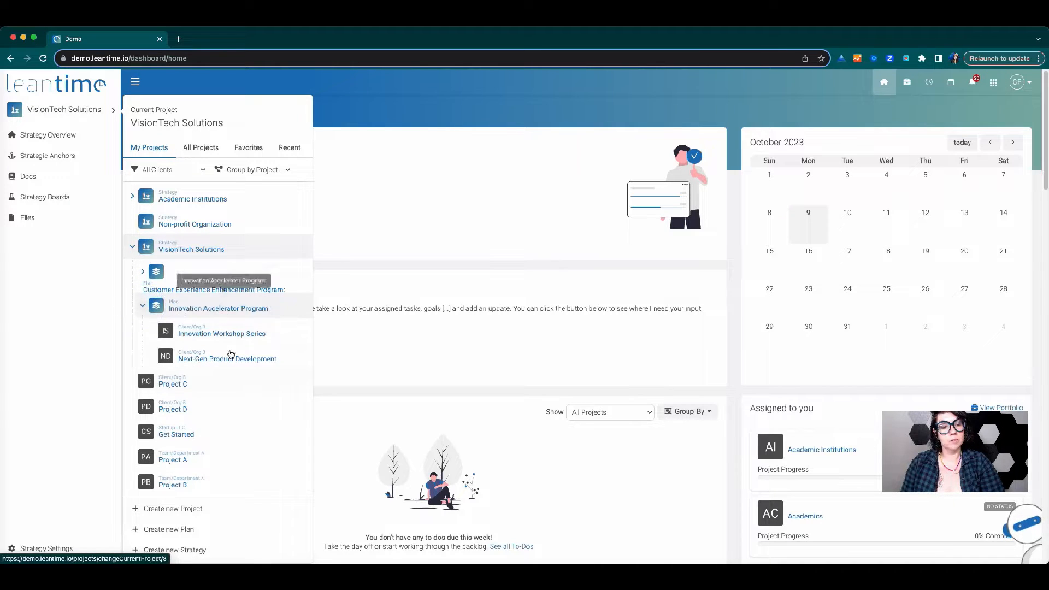
pyautogui.click(143, 271)
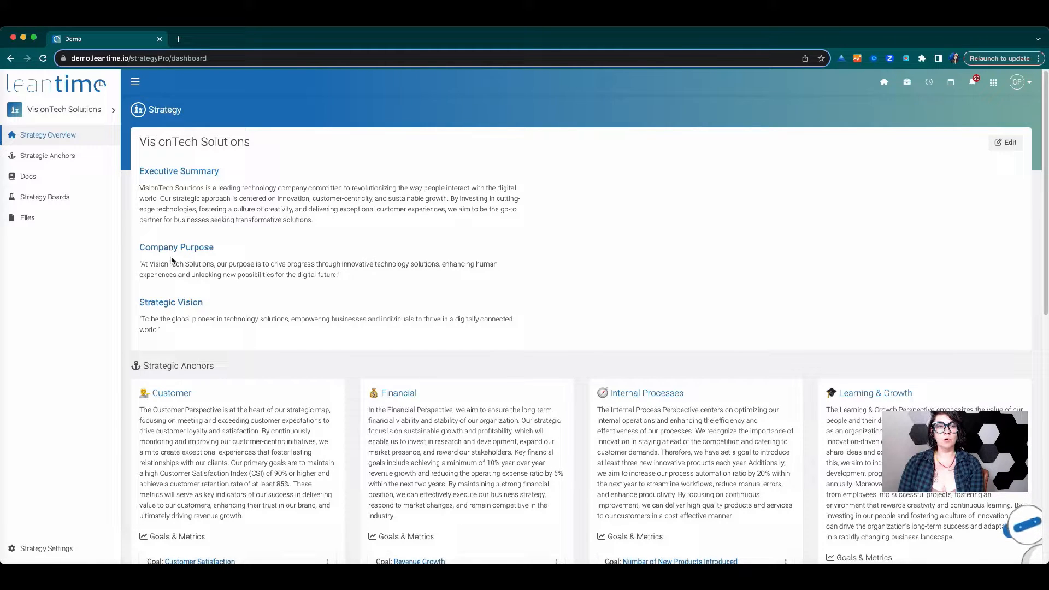
# - Survey the VisionTech Solutions strategy overview from the executive summary through the strategic anchors to its programs and projects
pyautogui.scroll(-4, 289, 343)
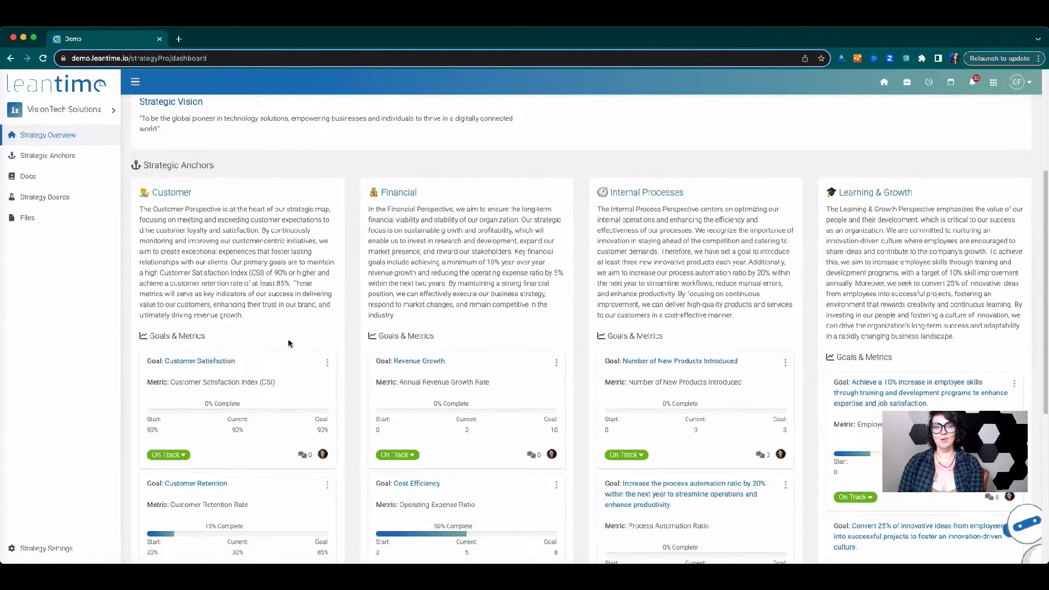
pyautogui.scroll(-6, 289, 343)
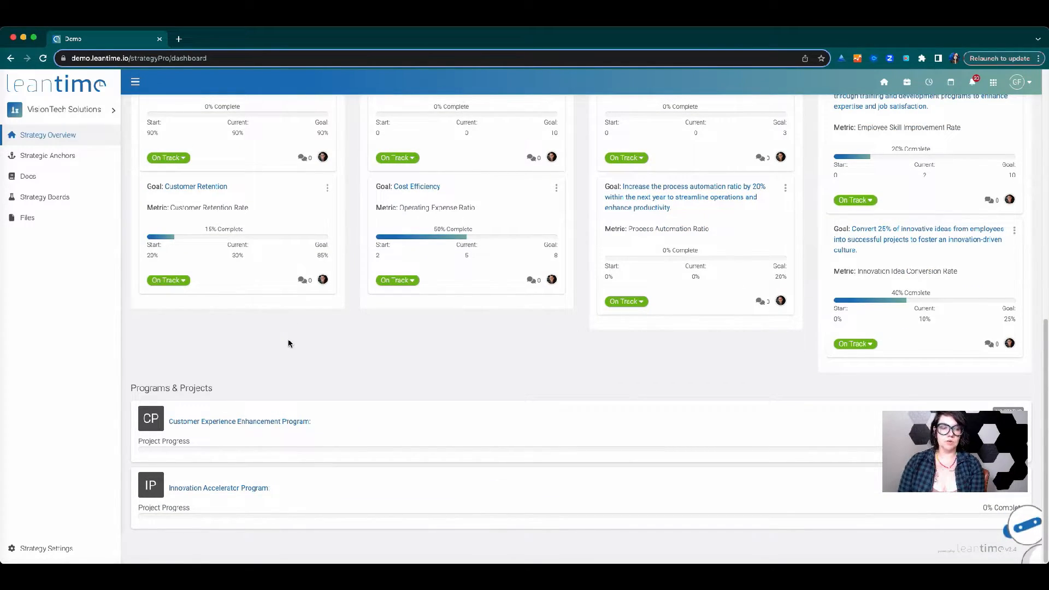
pyautogui.scroll(11, 290, 343)
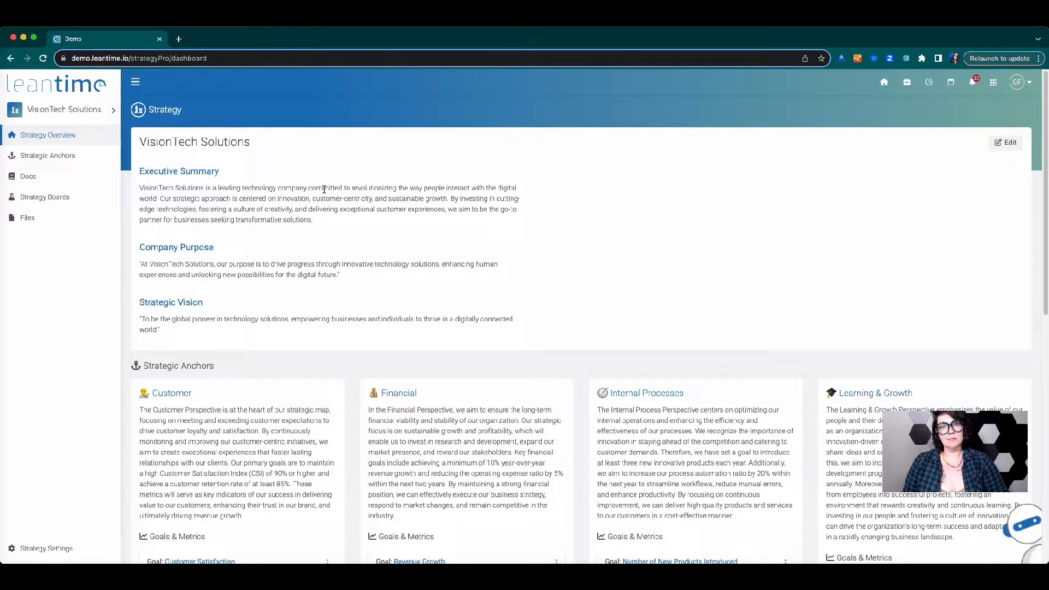
# - Examine how the purpose and vision statements relate to the four strategic anchors, their goals and metrics, and the linked programs
pyautogui.scroll(-3, 363, 268)
pyautogui.scroll(-1, 368, 276)
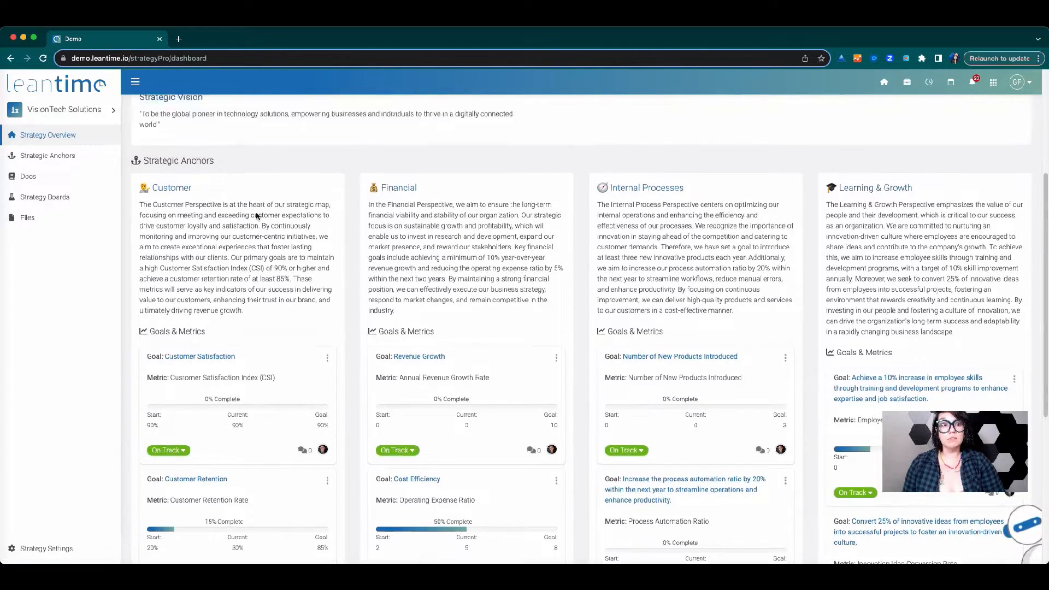
pyautogui.scroll(3, 256, 219)
pyautogui.scroll(-3, 256, 249)
pyautogui.scroll(3, 257, 246)
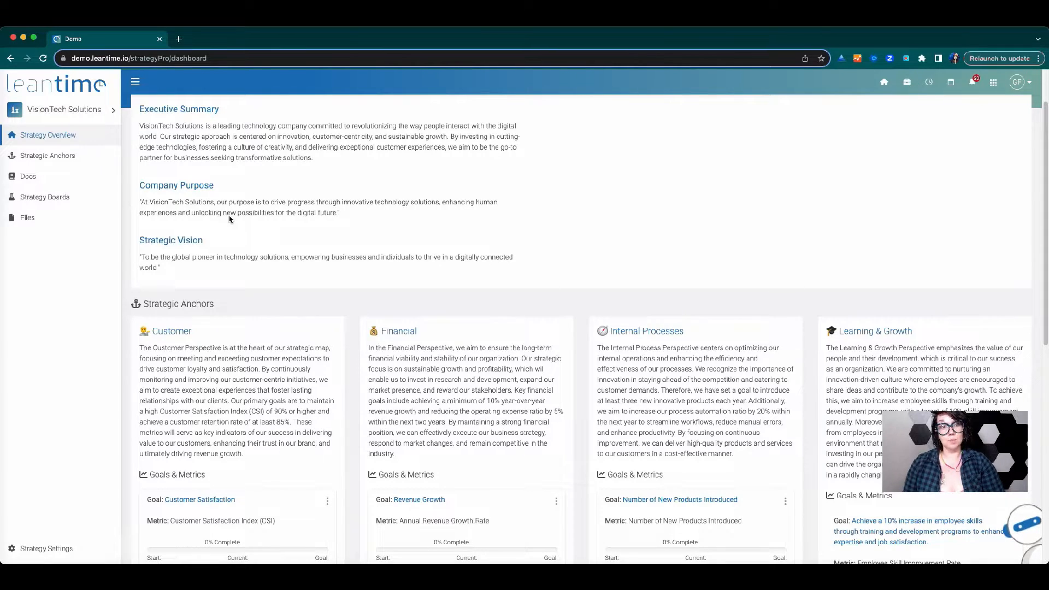
pyautogui.scroll(-4, 266, 240)
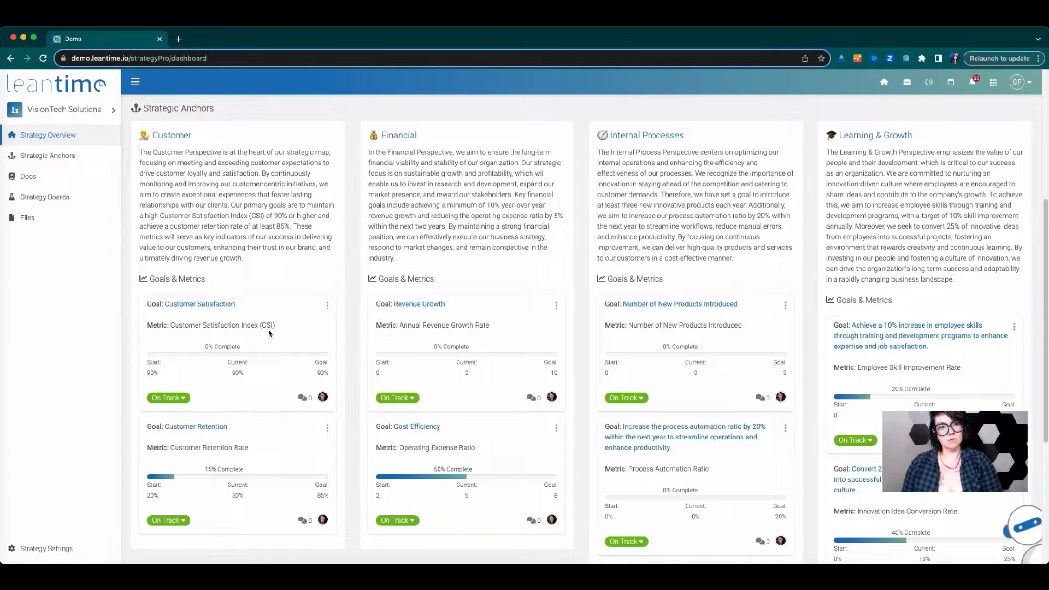
pyautogui.scroll(-2, 280, 334)
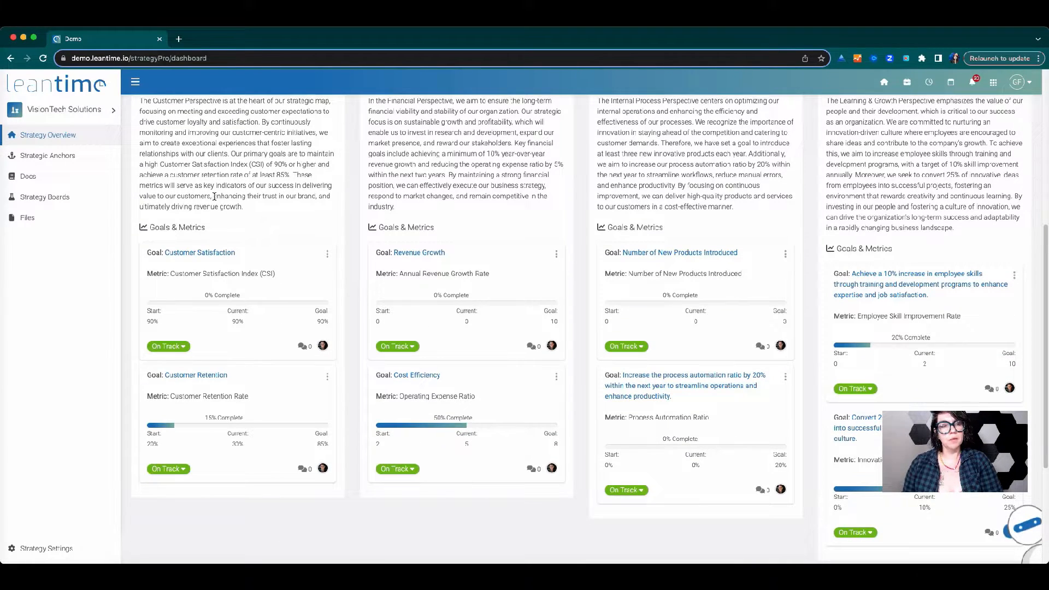
pyautogui.scroll(3, 225, 242)
pyautogui.scroll(1, 225, 242)
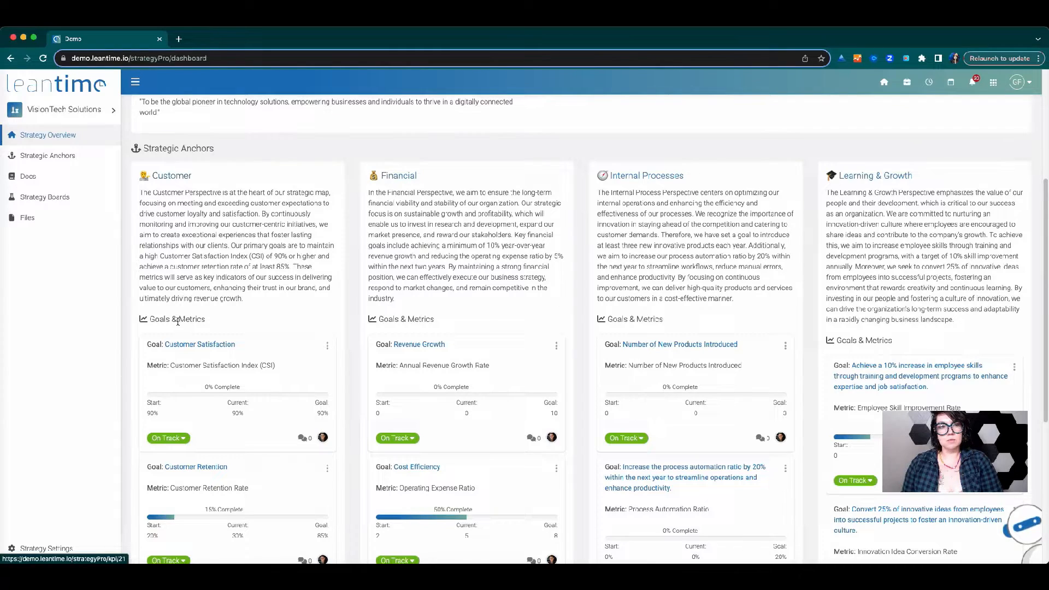
pyautogui.scroll(-1, 325, 343)
pyautogui.scroll(-5, 325, 343)
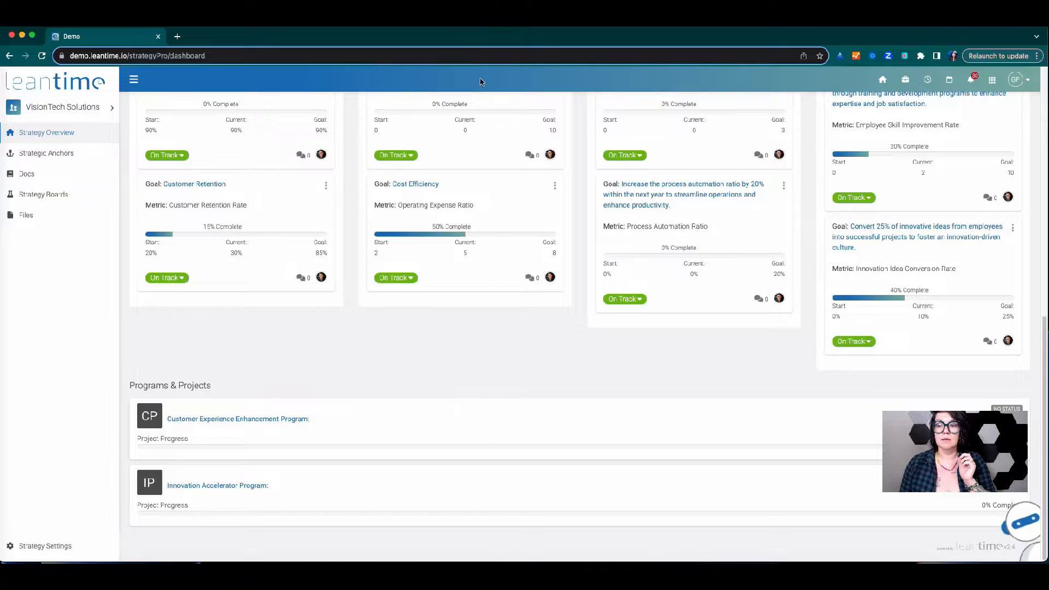
pyautogui.click(500, 43)
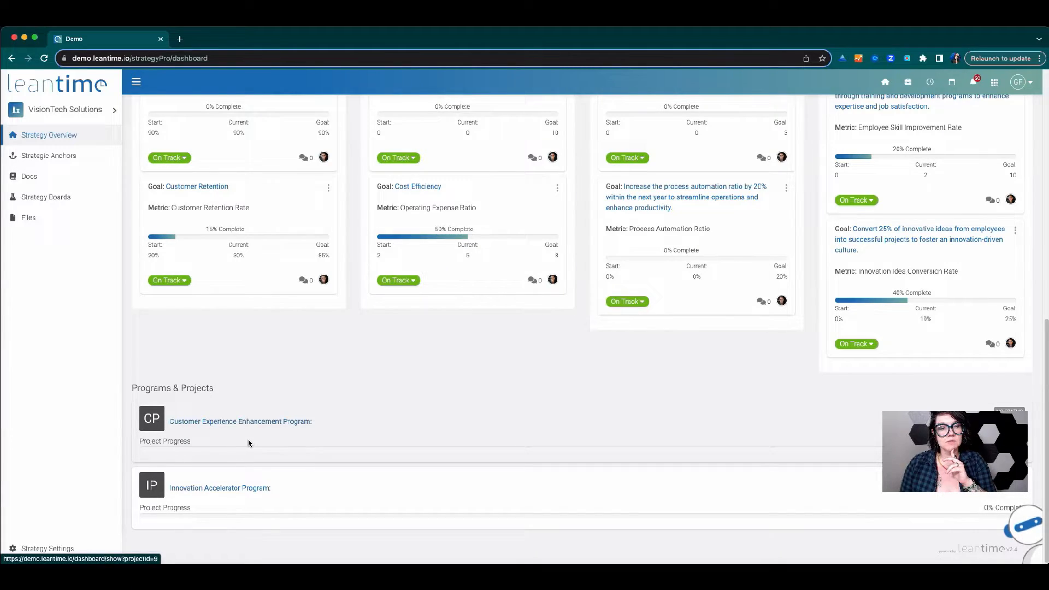
# - Open the Customer strategic anchor from the overview and bring up the details of its Customer Retention goal
pyautogui.scroll(2, 249, 443)
pyautogui.scroll(5, 249, 442)
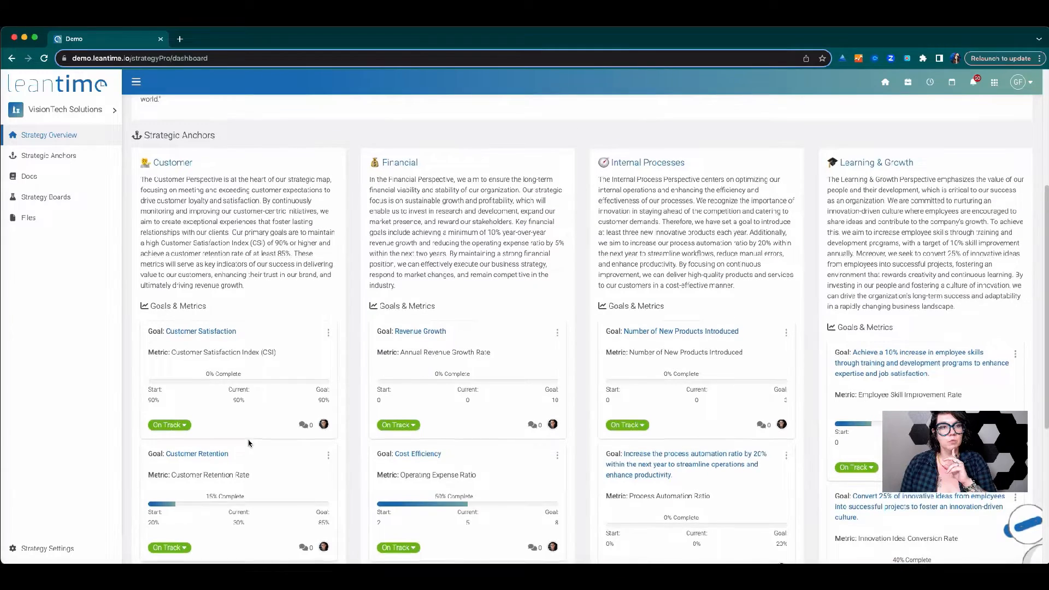
pyautogui.click(173, 165)
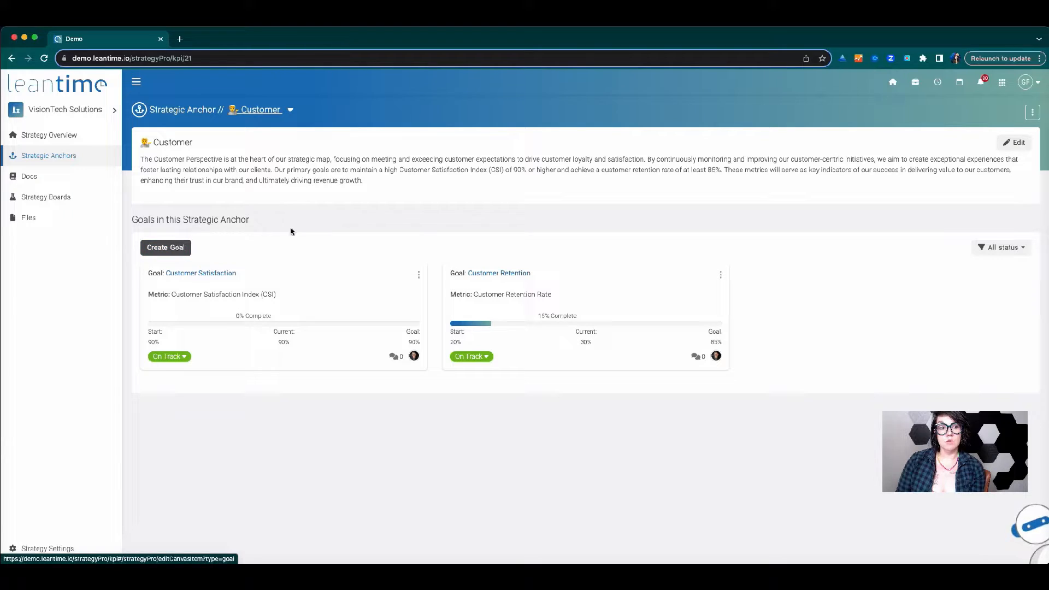
pyautogui.click(519, 274)
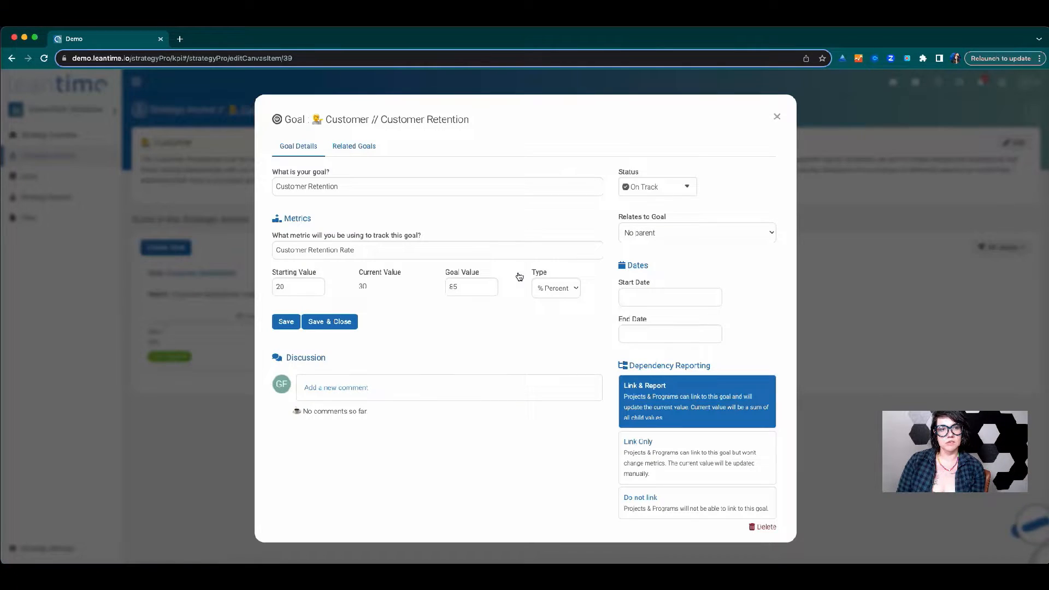
# - Inspect the Customer Retention goal's name, tracking metric, starting value, current value and goal value fields without editing them
pyautogui.click(375, 184)
pyautogui.click(384, 248)
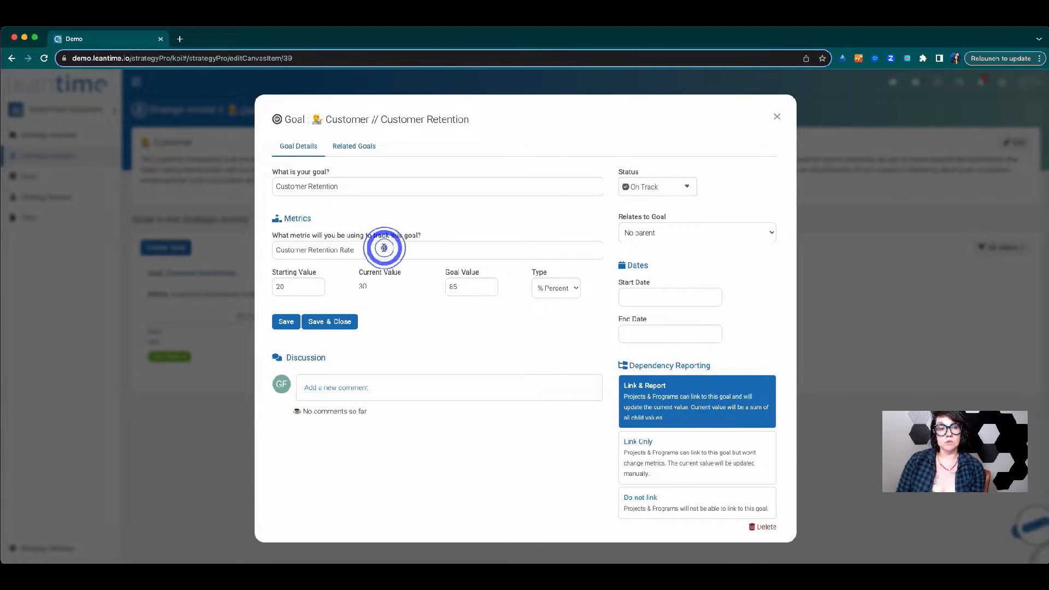
pyautogui.click(293, 287)
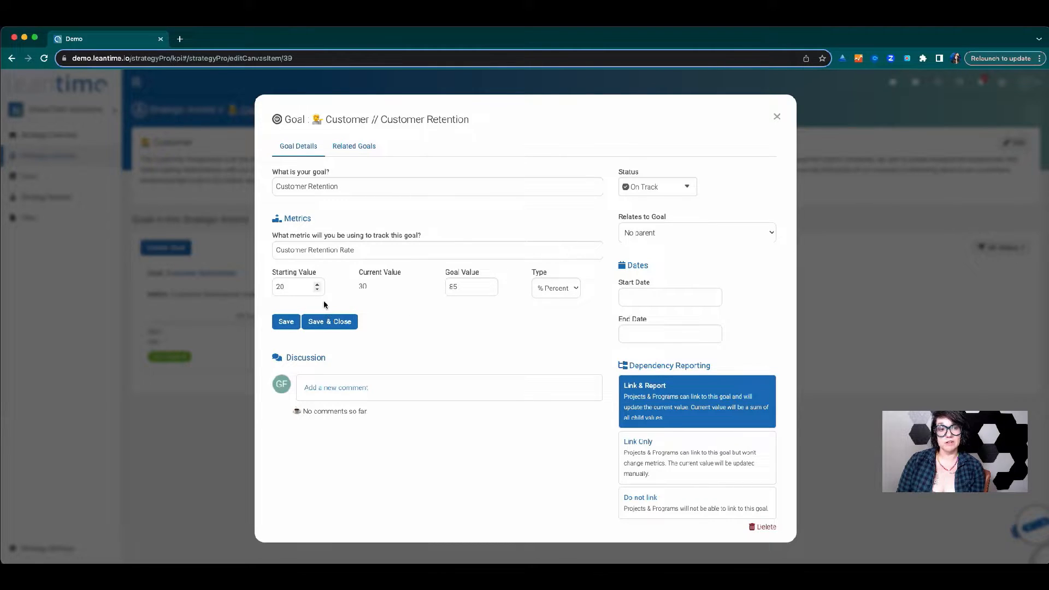
pyautogui.moveTo(378, 294)
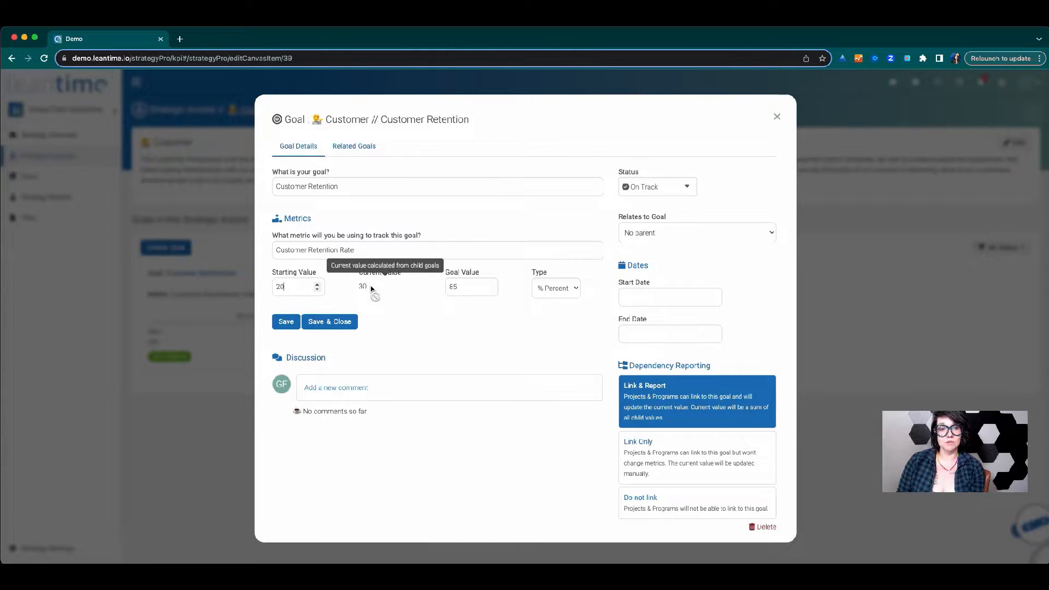
pyautogui.click(468, 290)
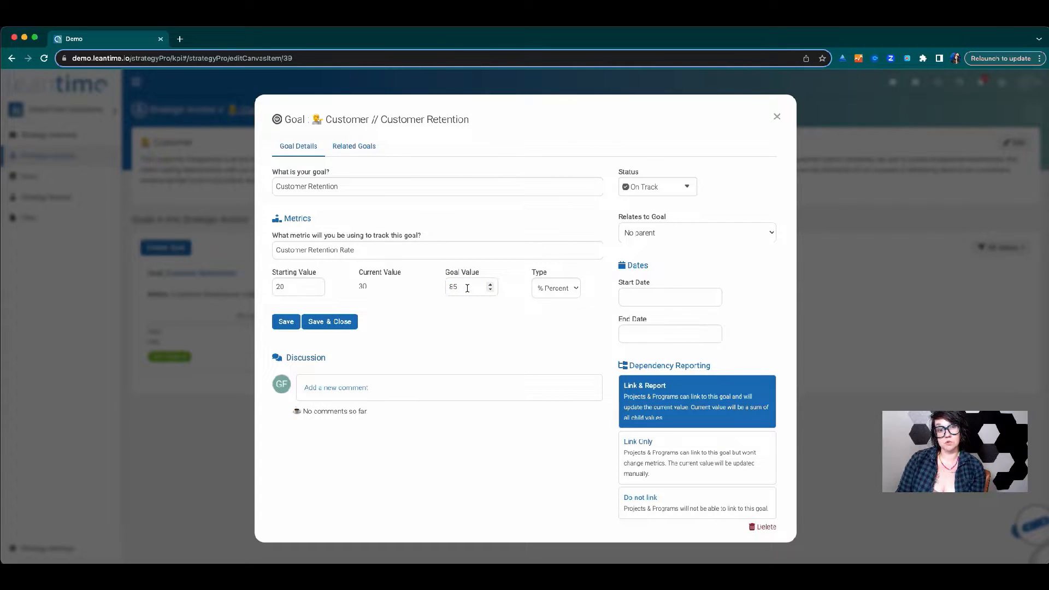
# - Review the parent goals available for Customer Retention along with its date and dependency reporting options, leaving the goal without a parent
pyautogui.click(644, 235)
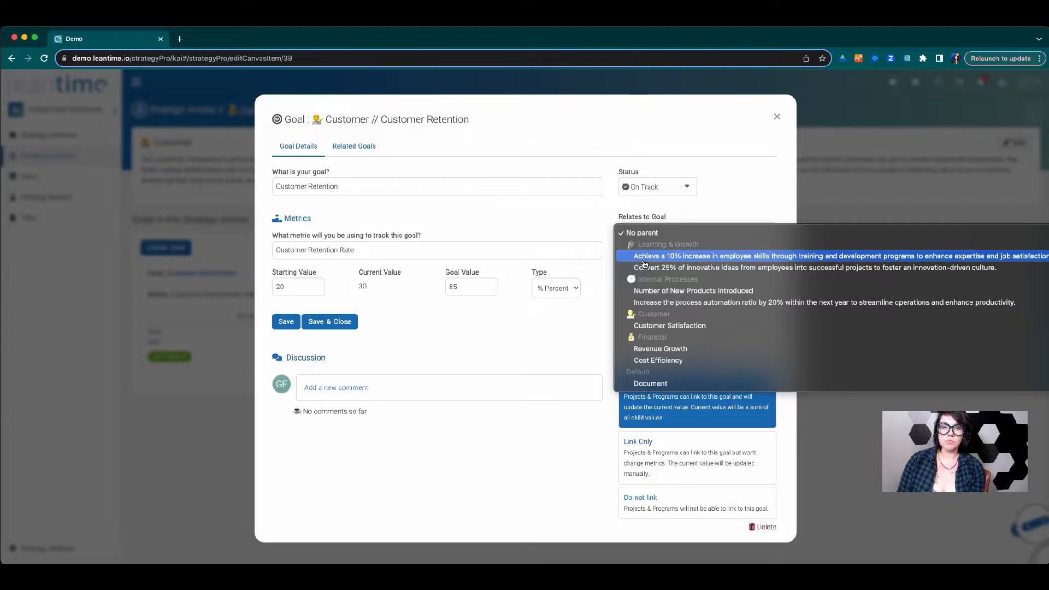
pyautogui.click(739, 193)
pyautogui.click(639, 301)
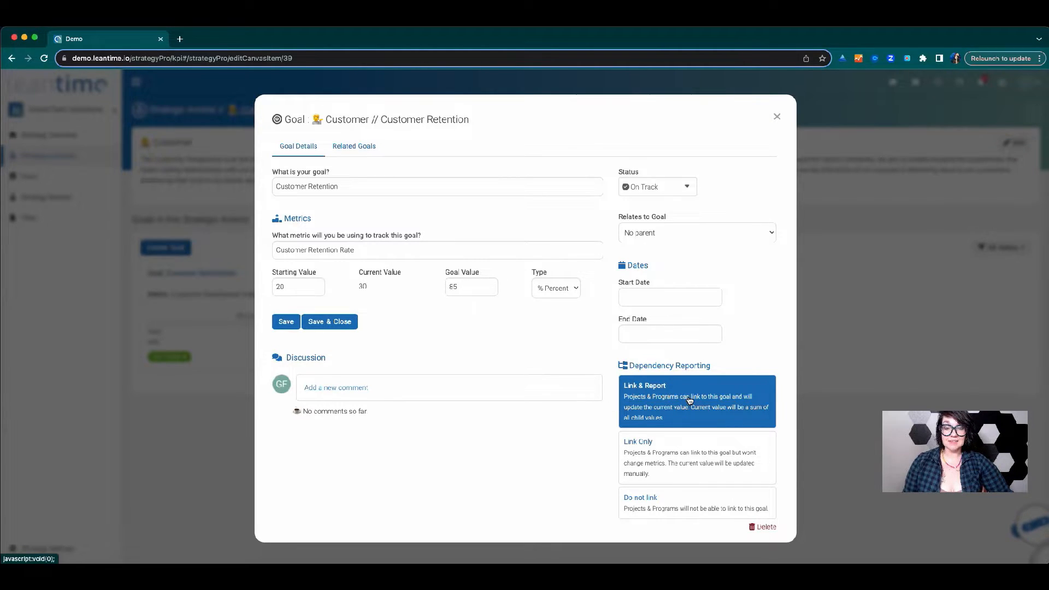
pyautogui.click(649, 234)
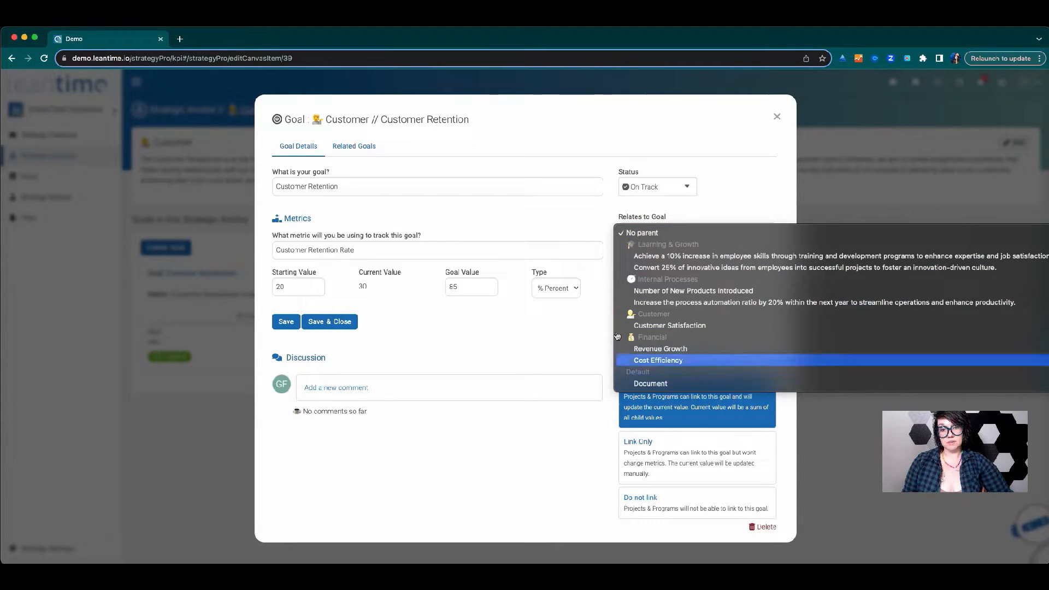
pyautogui.click(519, 350)
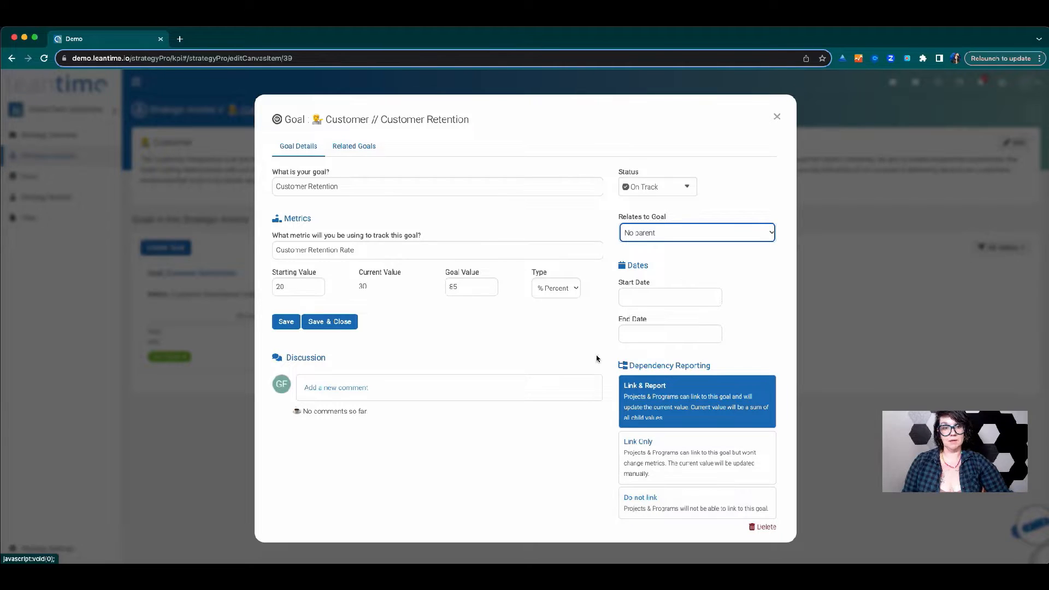
# - Review the Customer Retention goal's status choices and related goals, close the goal, and check who it can be assigned to
pyautogui.click(667, 187)
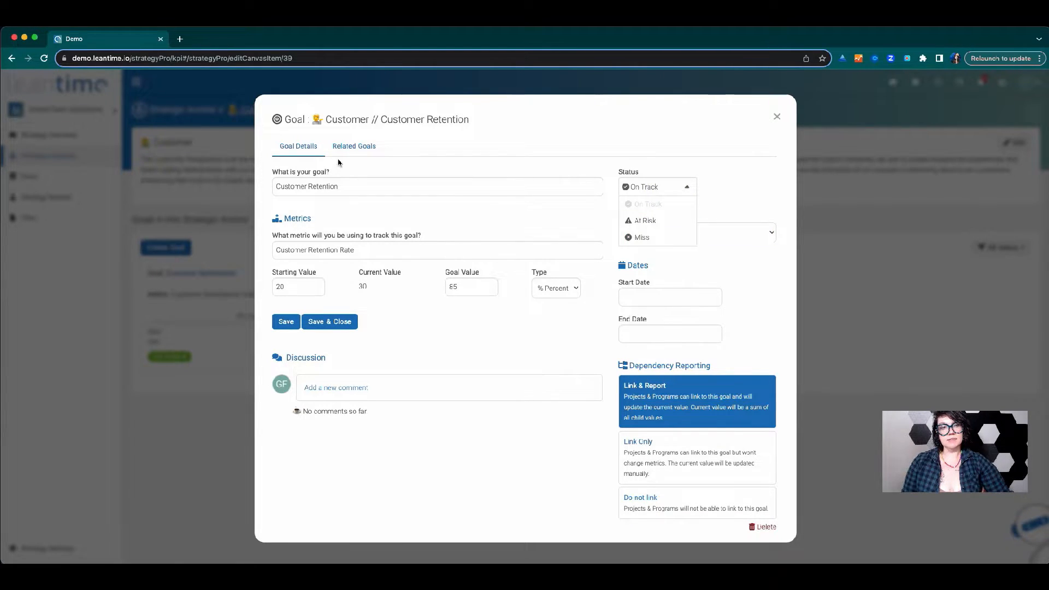
pyautogui.click(354, 147)
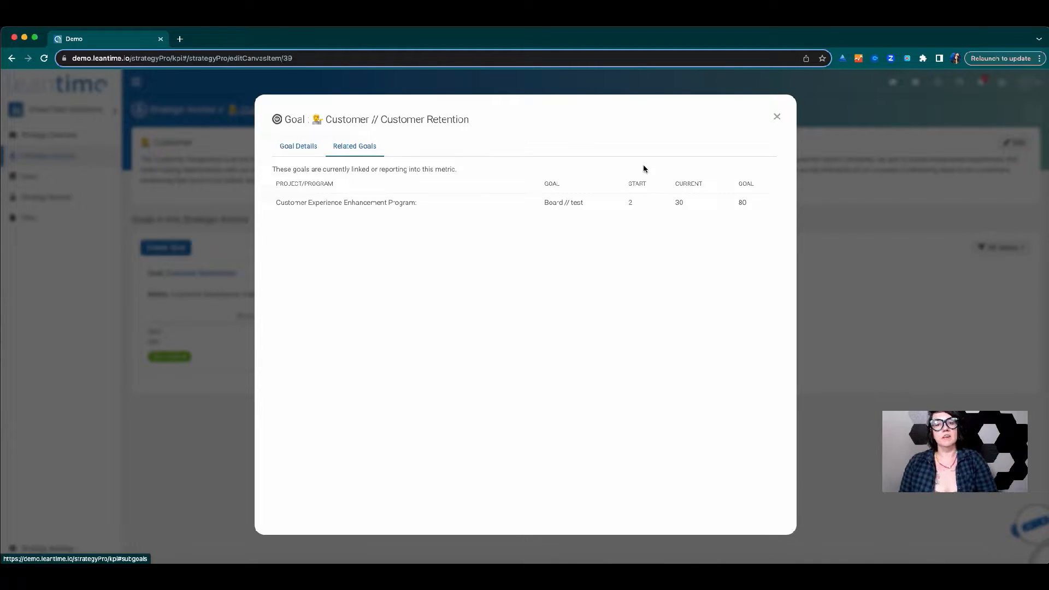
pyautogui.click(778, 119)
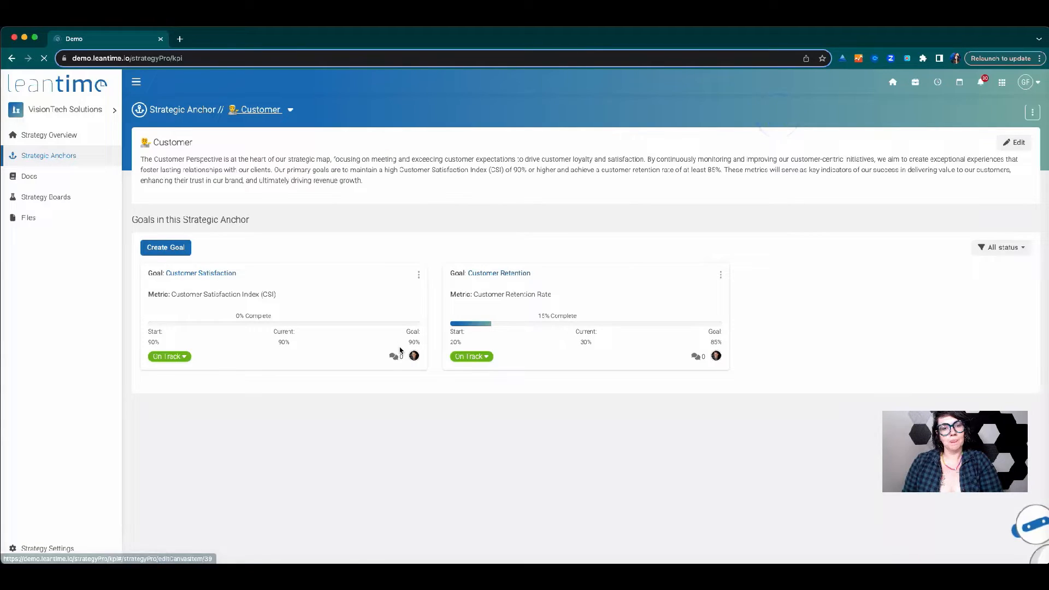
pyautogui.click(716, 357)
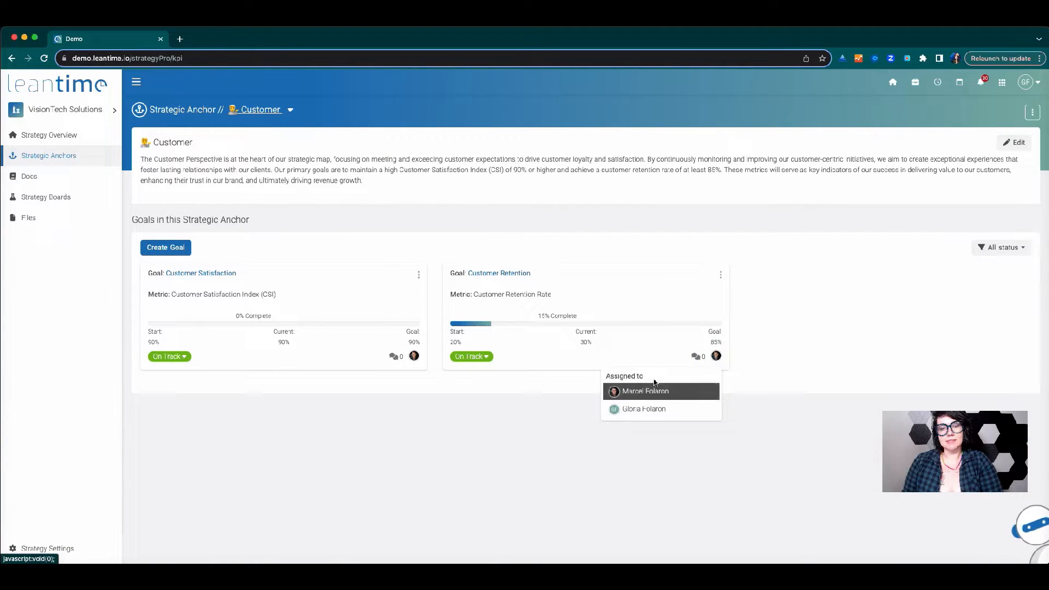
pyautogui.click(337, 438)
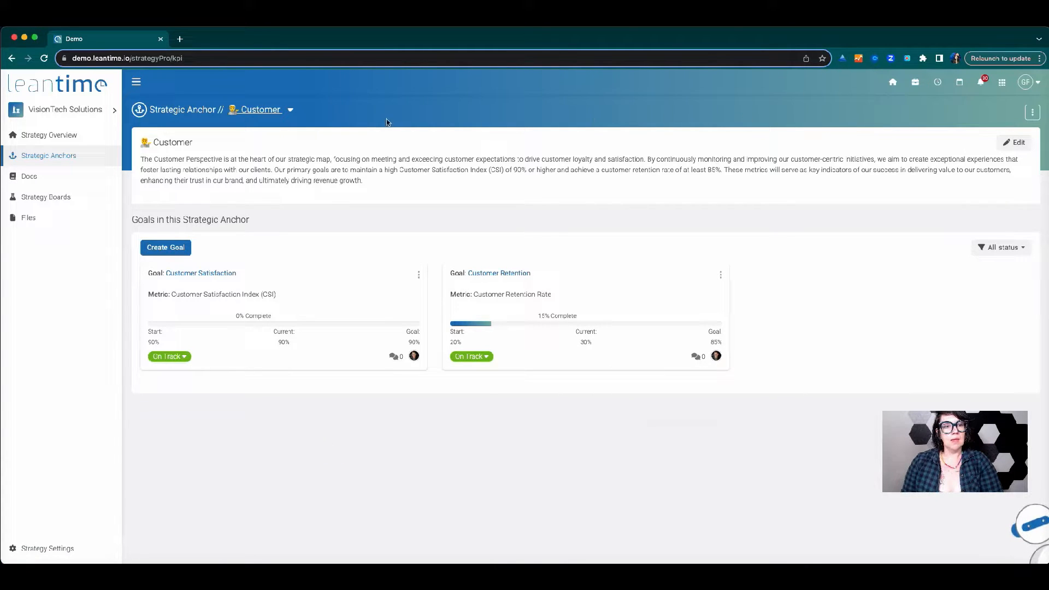
# - View the form for creating a new strategic anchor and close it without entering anything
pyautogui.click(290, 110)
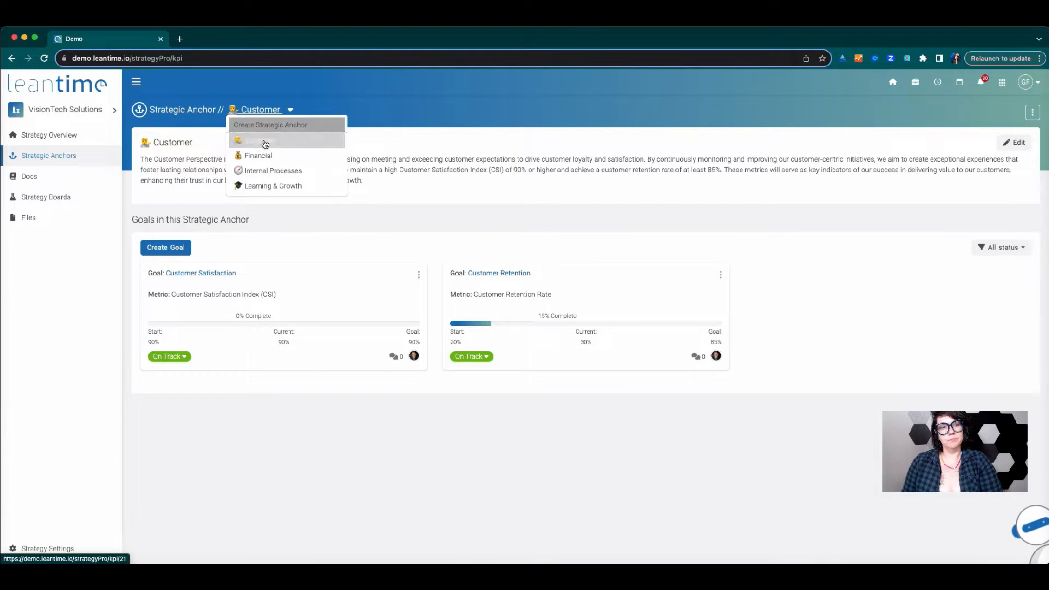
pyautogui.click(284, 131)
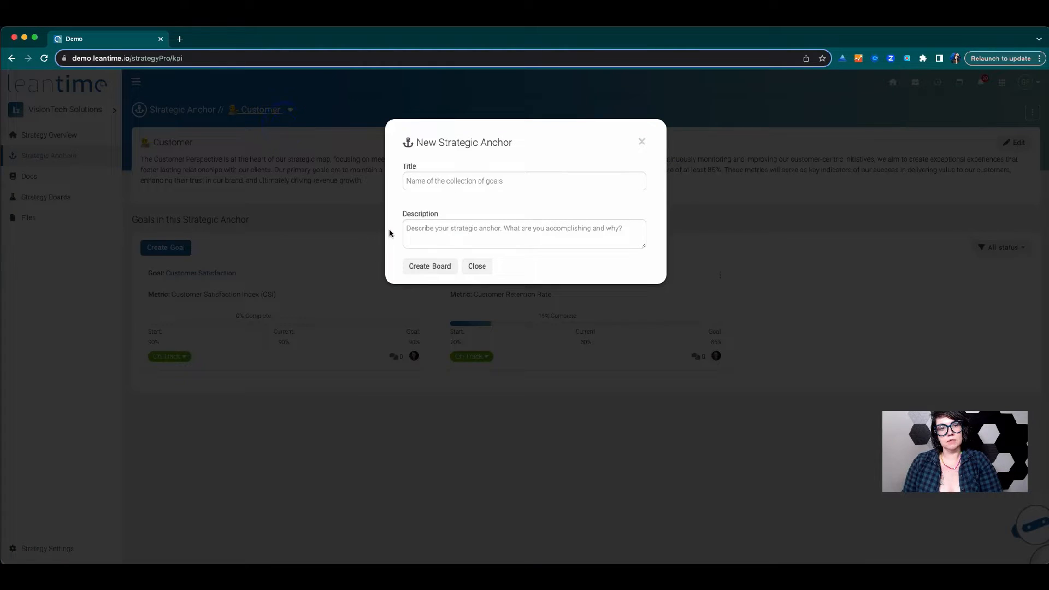
pyautogui.click(642, 142)
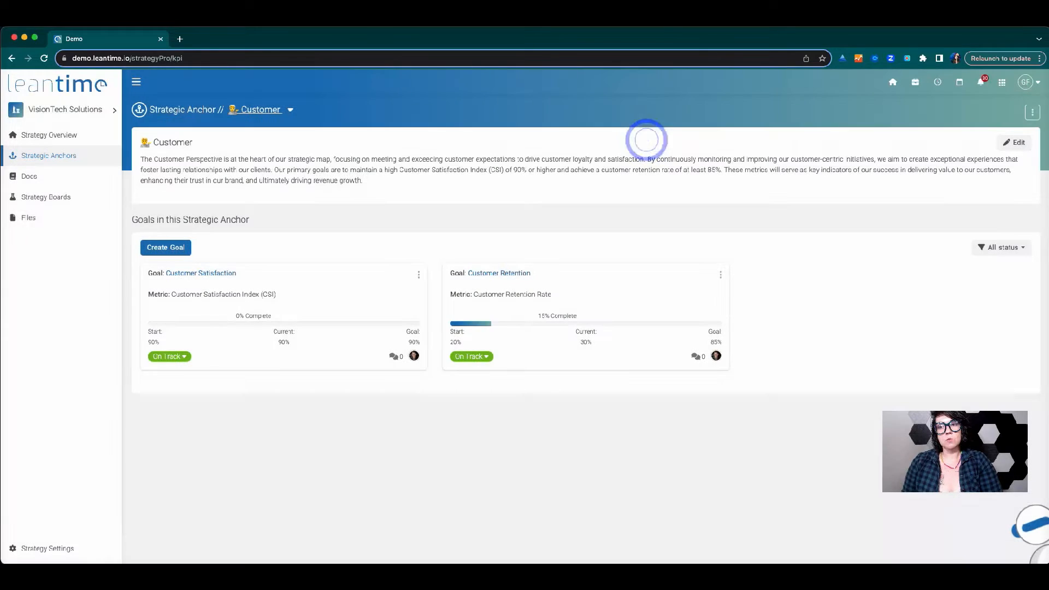
# - Inspect the editable name and description of the Customer strategic anchor, leaving both without saving
pyautogui.click(1033, 113)
pyautogui.click(978, 130)
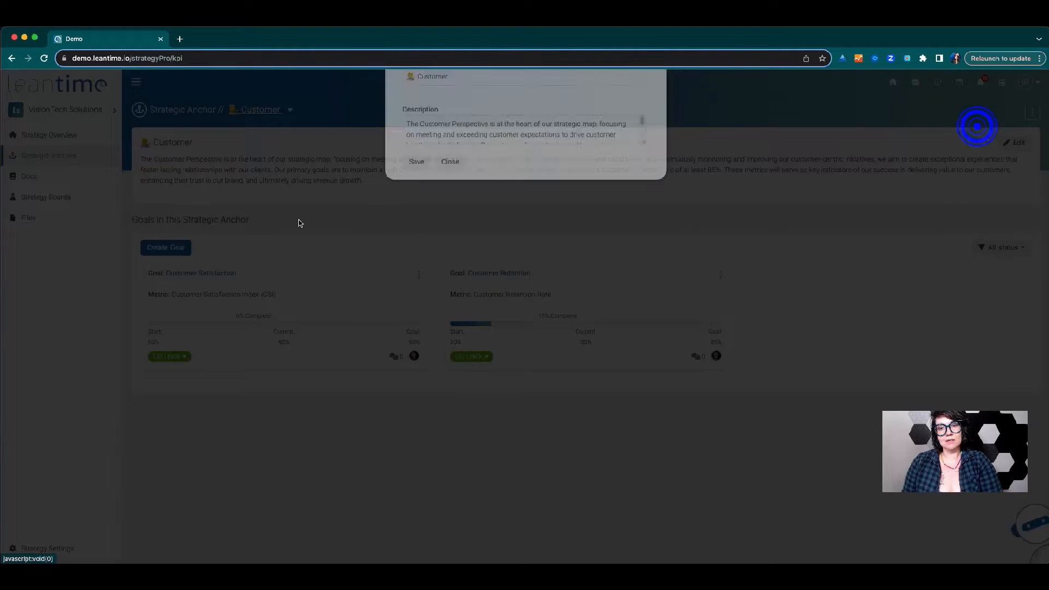
pyautogui.doubleClick(479, 179)
pyautogui.click(466, 179)
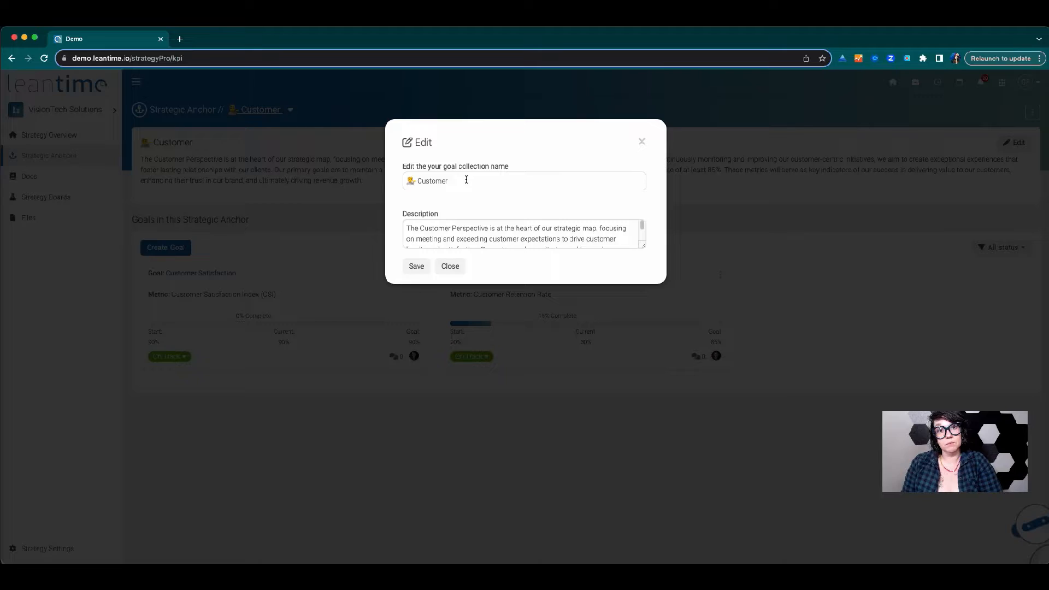
pyautogui.doubleClick(461, 179)
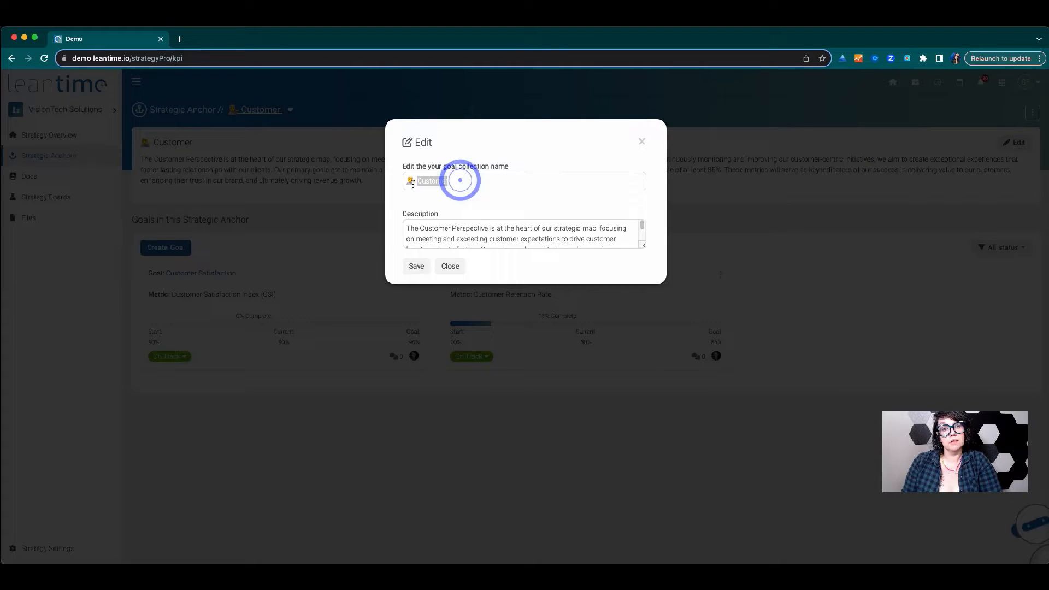
pyautogui.click(641, 144)
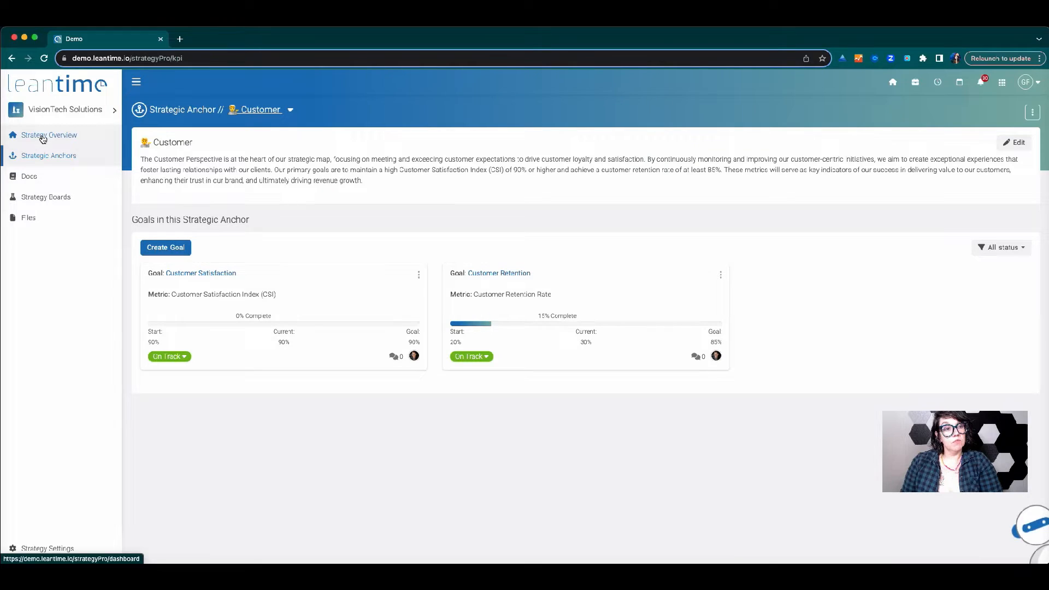
# - Glance at the strategy boards, return to the strategic anchors and switch to the Financial anchor
pyautogui.click(42, 197)
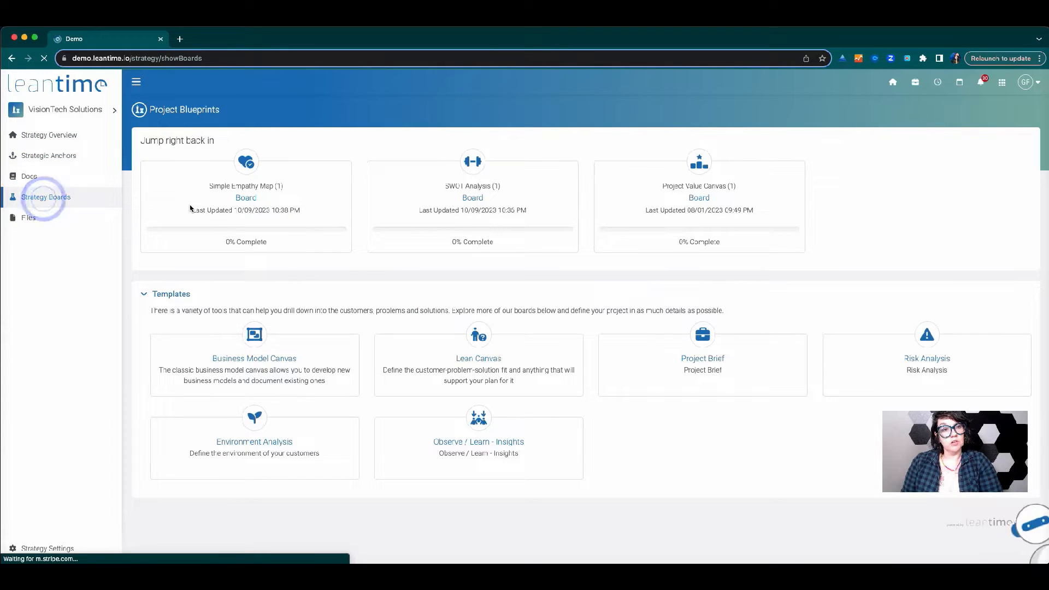
pyautogui.click(49, 154)
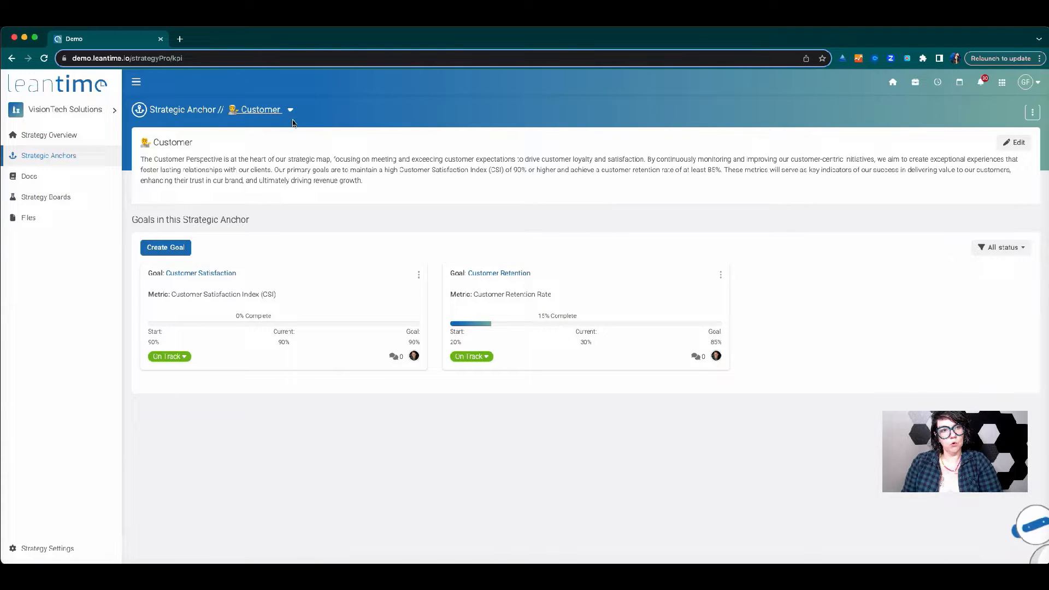
pyautogui.click(290, 109)
pyautogui.click(271, 156)
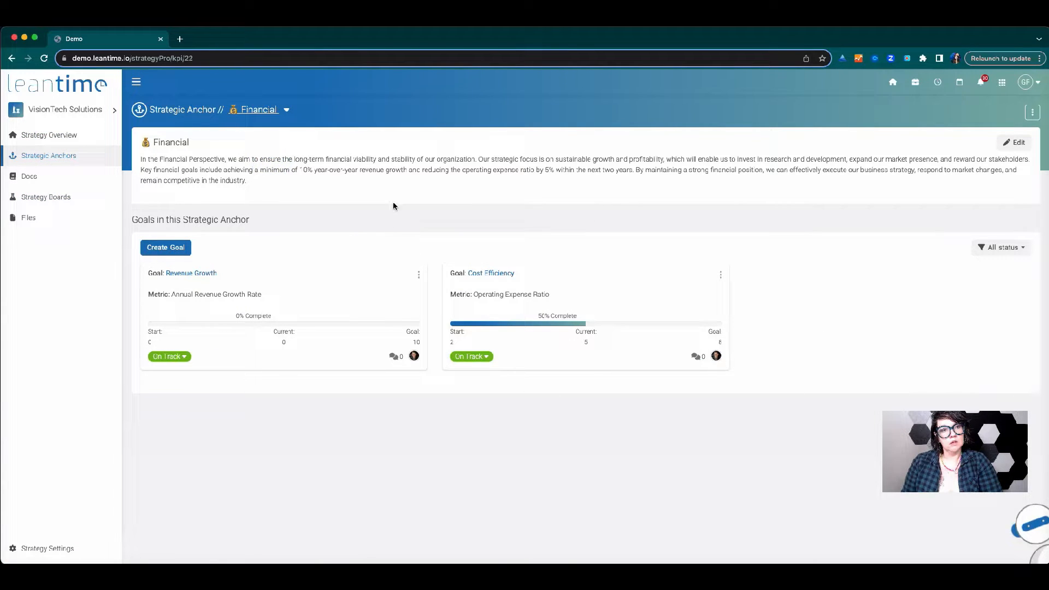
# - Open the existing SWOT Analysis board from the strategy boards and view its options for switching or creating boards
pyautogui.click(41, 199)
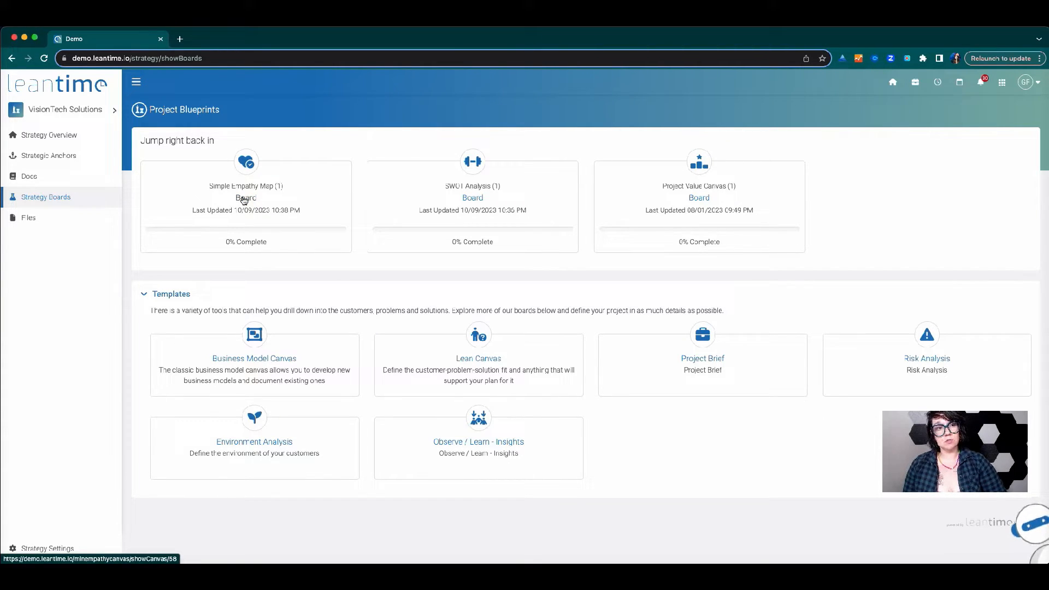
pyautogui.click(472, 198)
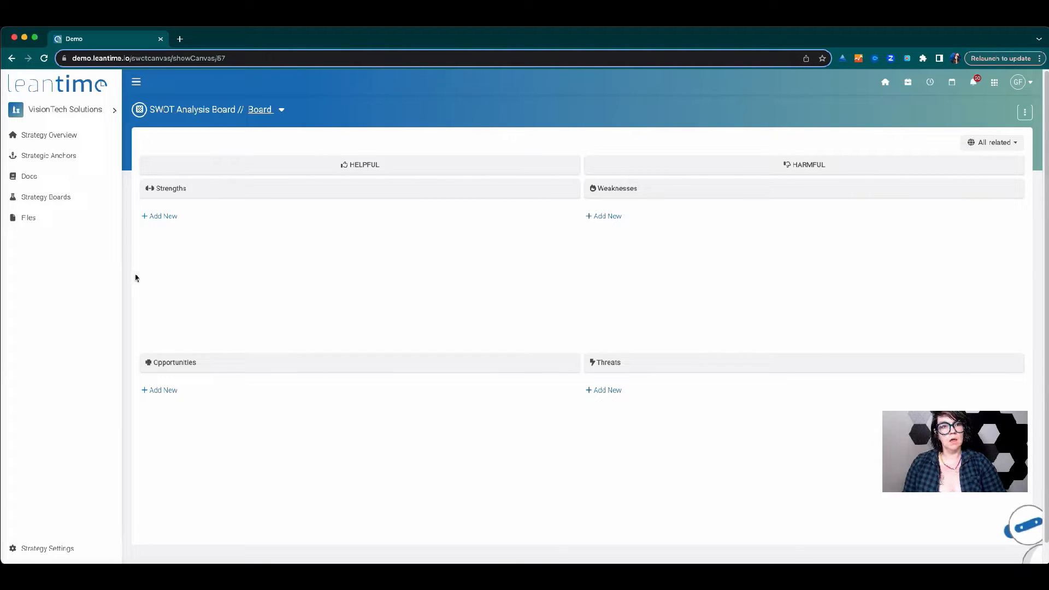
pyautogui.click(285, 112)
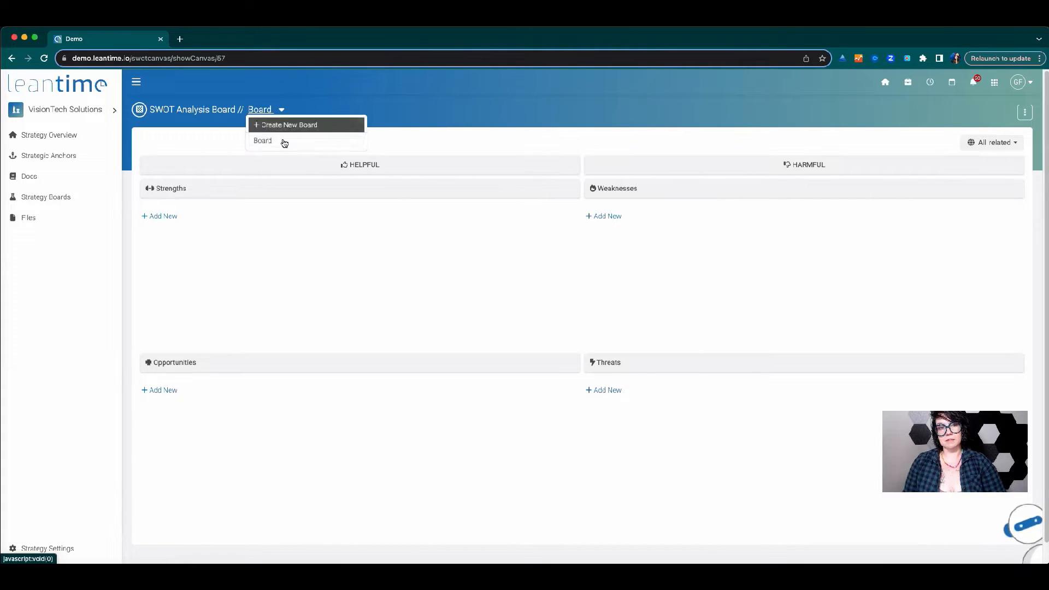
# - Filter the SWOT Analysis board by Customers, and reset the filter to All related
pyautogui.click(994, 144)
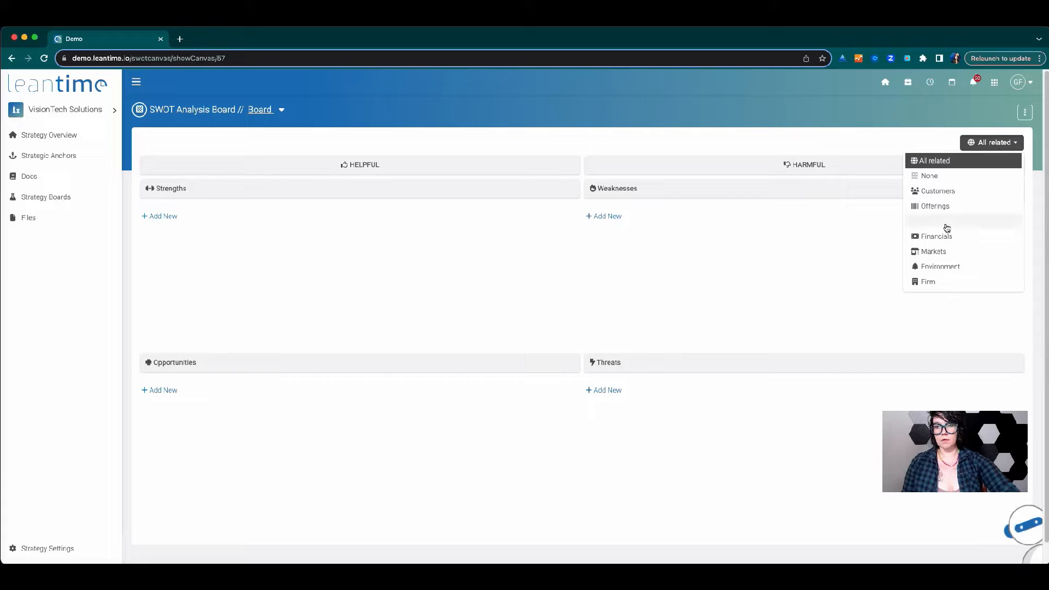
pyautogui.click(948, 192)
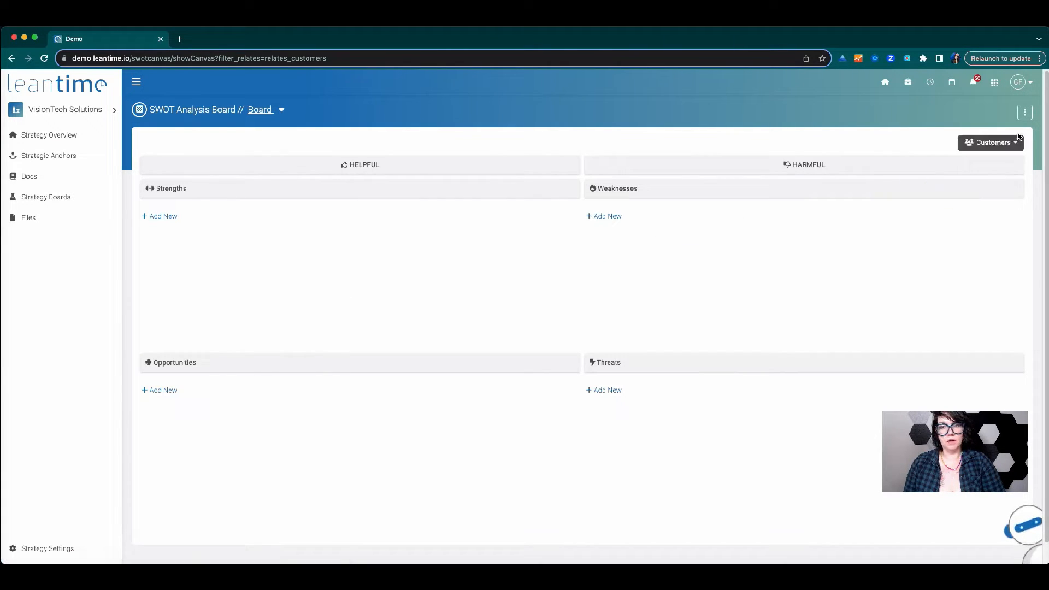
pyautogui.click(1017, 140)
pyautogui.click(939, 159)
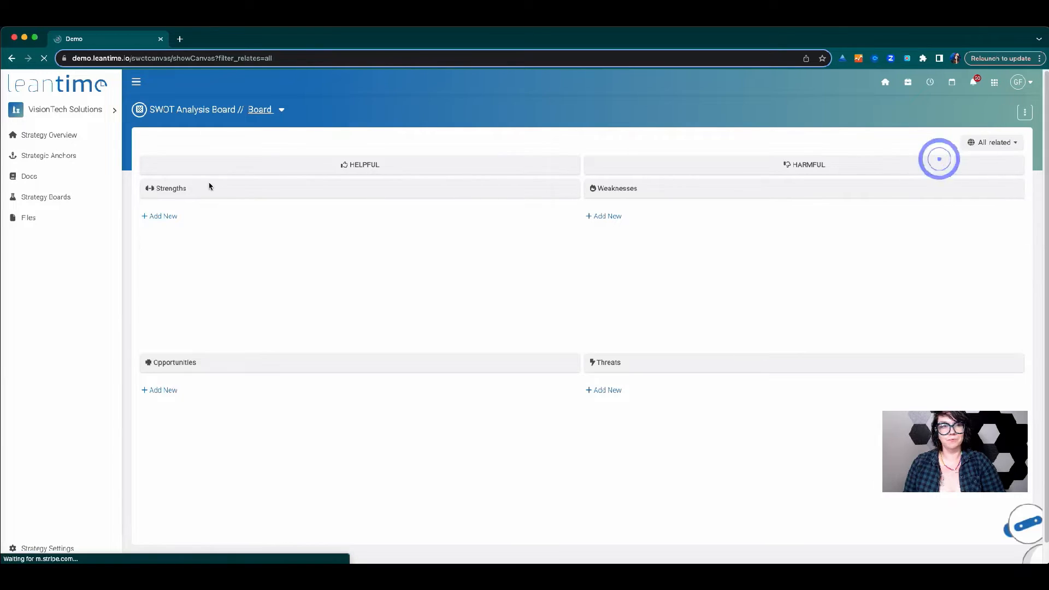
# - Open the Lean Canvas template from the strategy boards and look over its sections
pyautogui.click(46, 198)
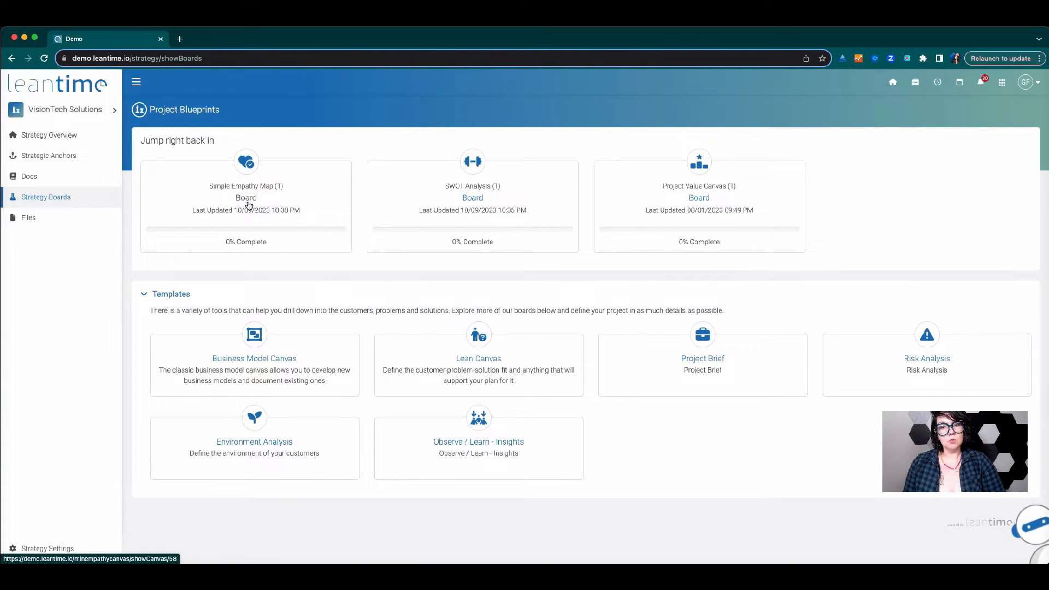
pyautogui.click(481, 363)
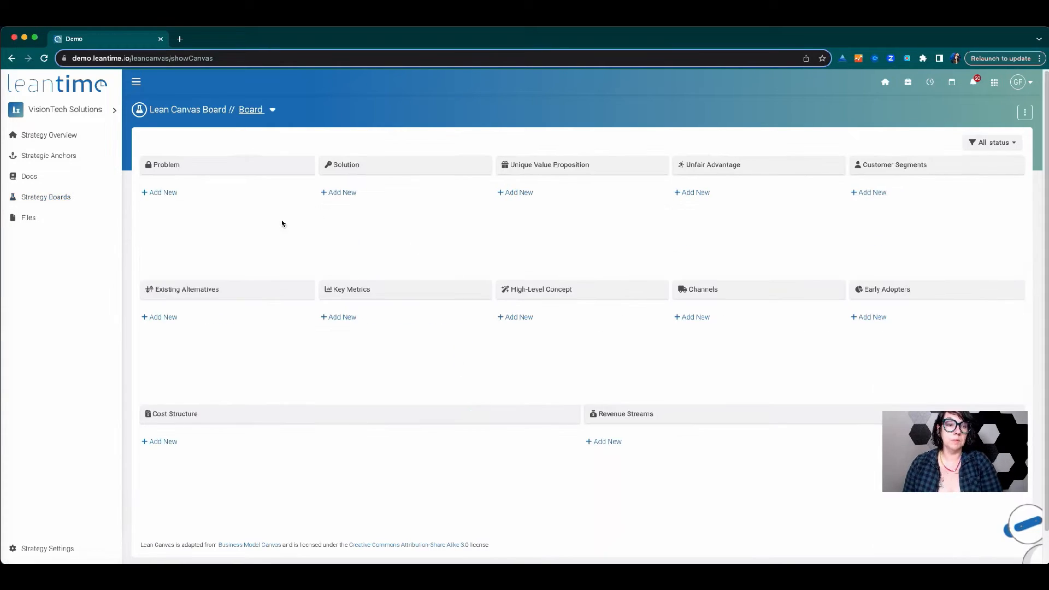
pyautogui.scroll(-1, 631, 324)
pyautogui.scroll(1, 631, 324)
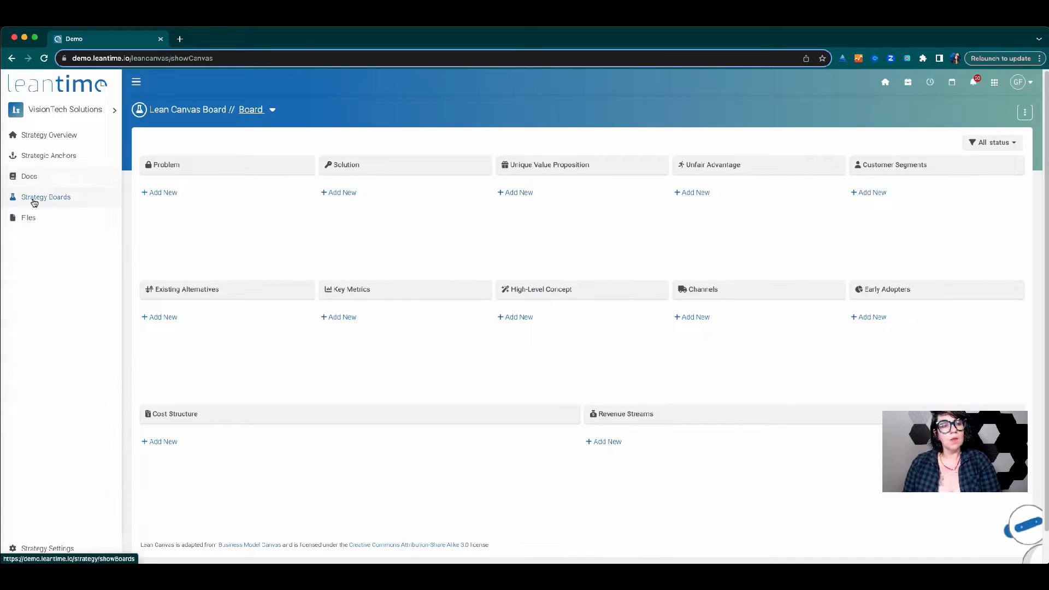
# - Look at the strategy's Docs area with its wiki options, and at the Files area for uploads
pyautogui.click(39, 174)
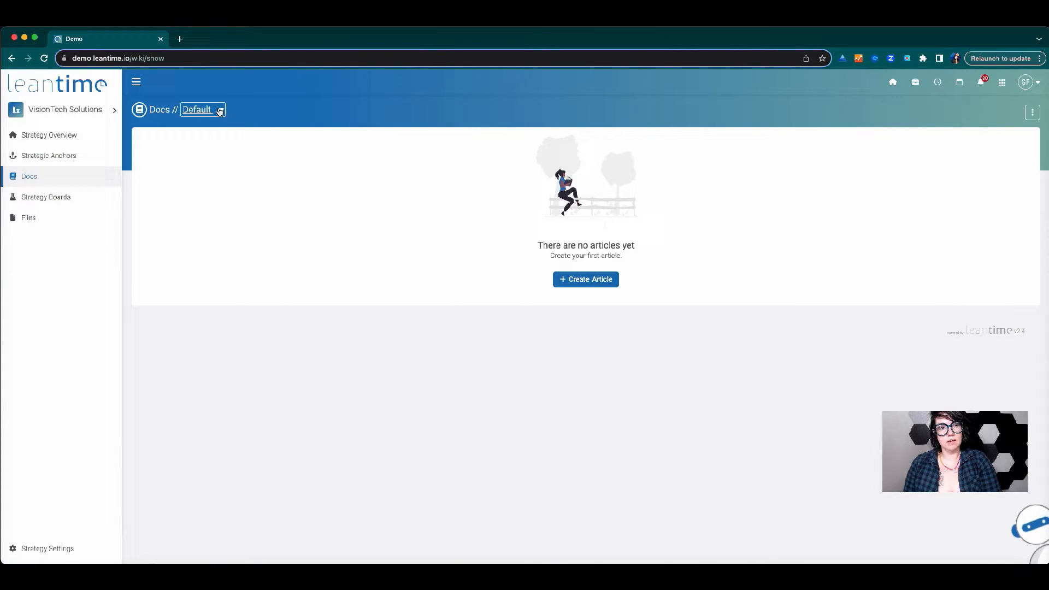
pyautogui.click(219, 109)
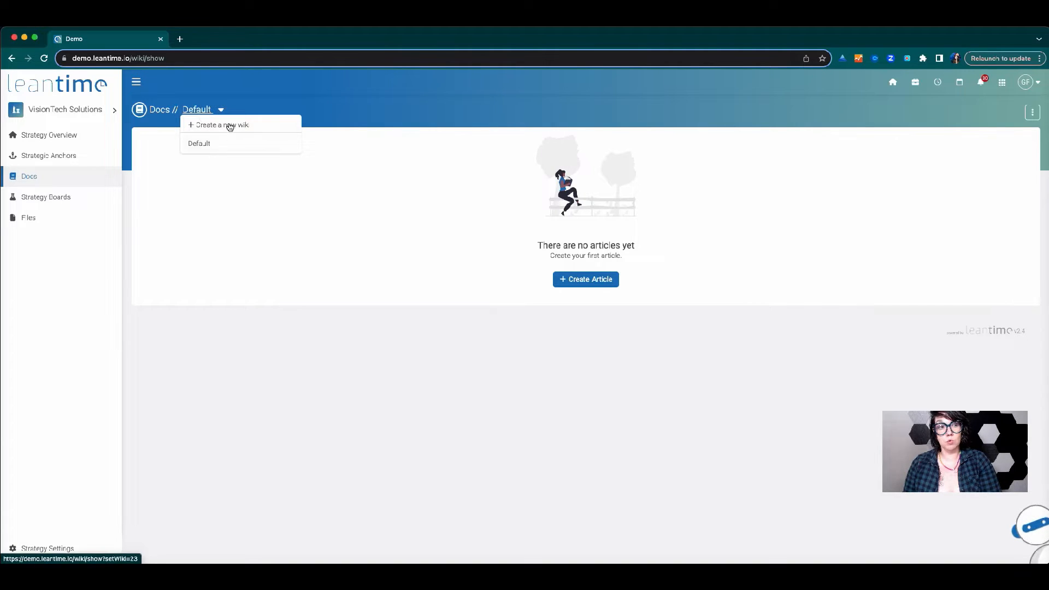
pyautogui.click(182, 213)
pyautogui.click(29, 213)
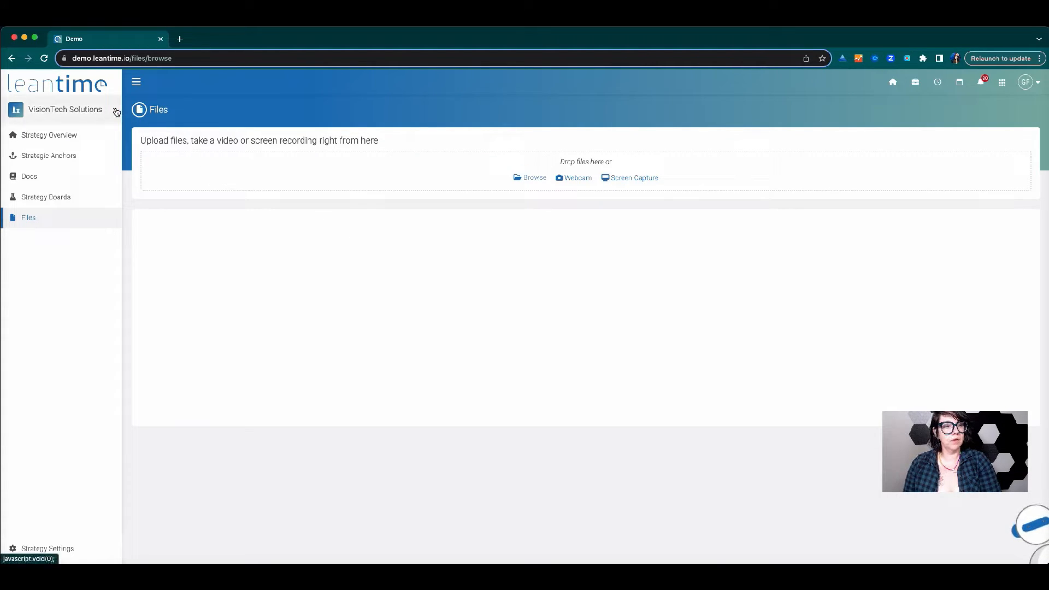
# - Review the Executive Summary, Company Purpose and Strategic Vision sections in the strategy settings without editing them
pyautogui.click(70, 543)
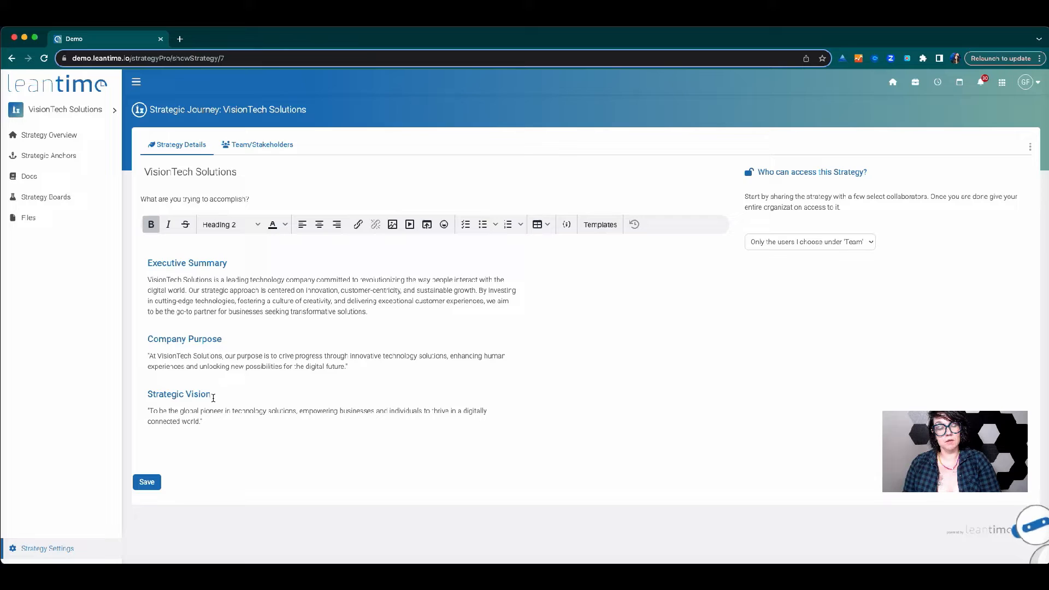
pyautogui.moveTo(277, 394); pyautogui.dragTo(147, 392)
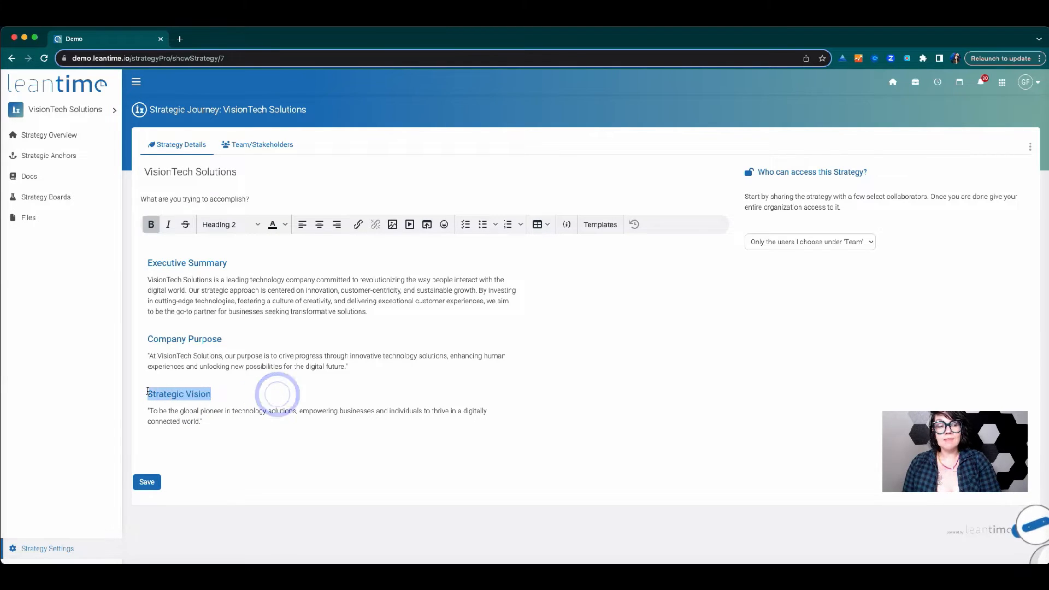
pyautogui.moveTo(231, 337); pyautogui.dragTo(146, 339)
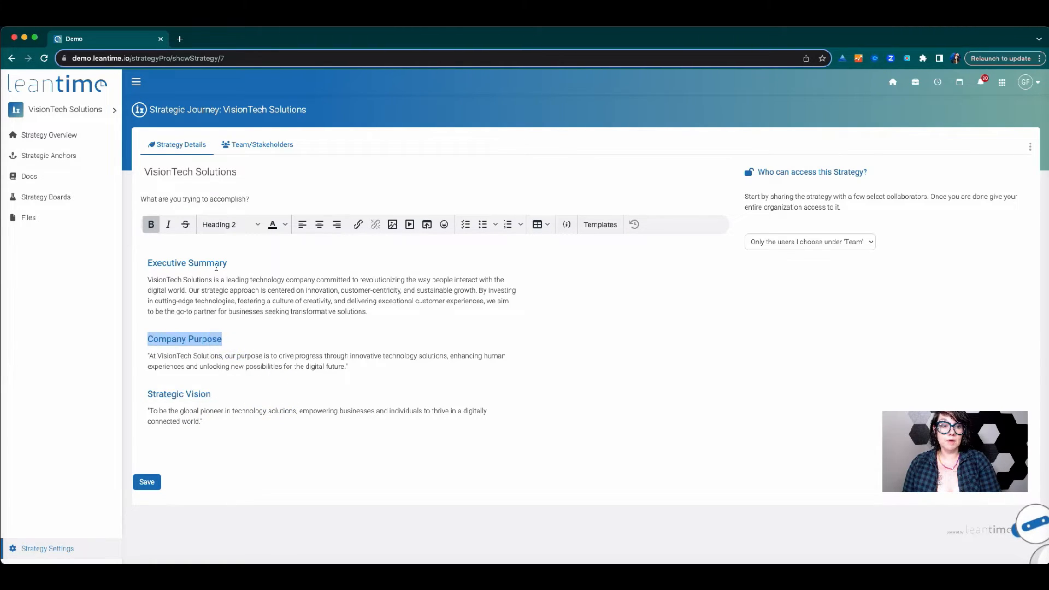
pyautogui.moveTo(234, 262); pyautogui.dragTo(141, 265)
pyautogui.click(236, 304)
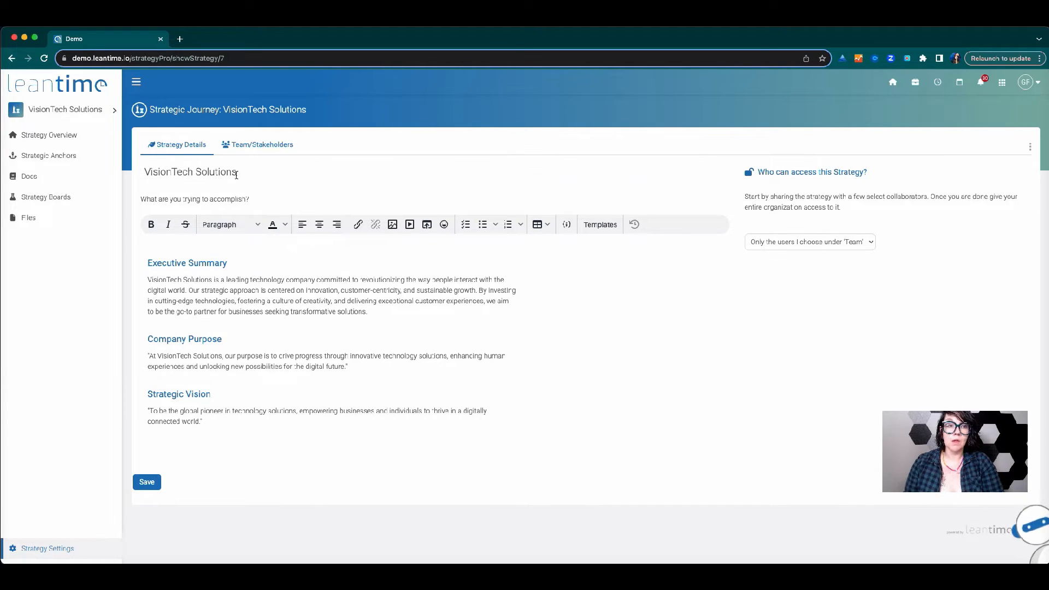
# - Add the unassigned user with the Owner role as a collaborator on the VisionTech Solutions strategy and save
pyautogui.click(250, 144)
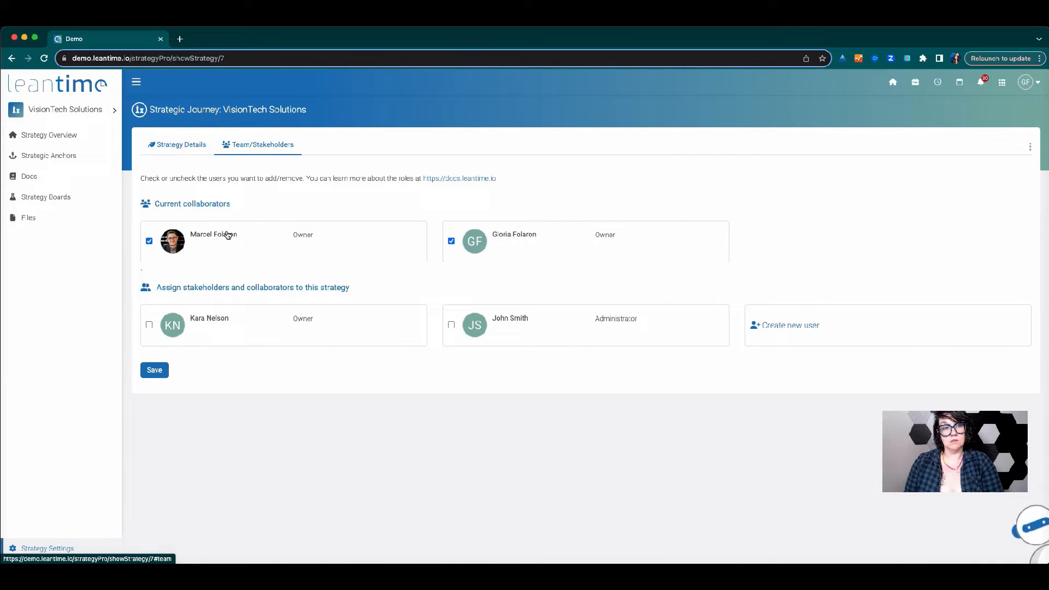
pyautogui.click(150, 324)
pyautogui.click(155, 370)
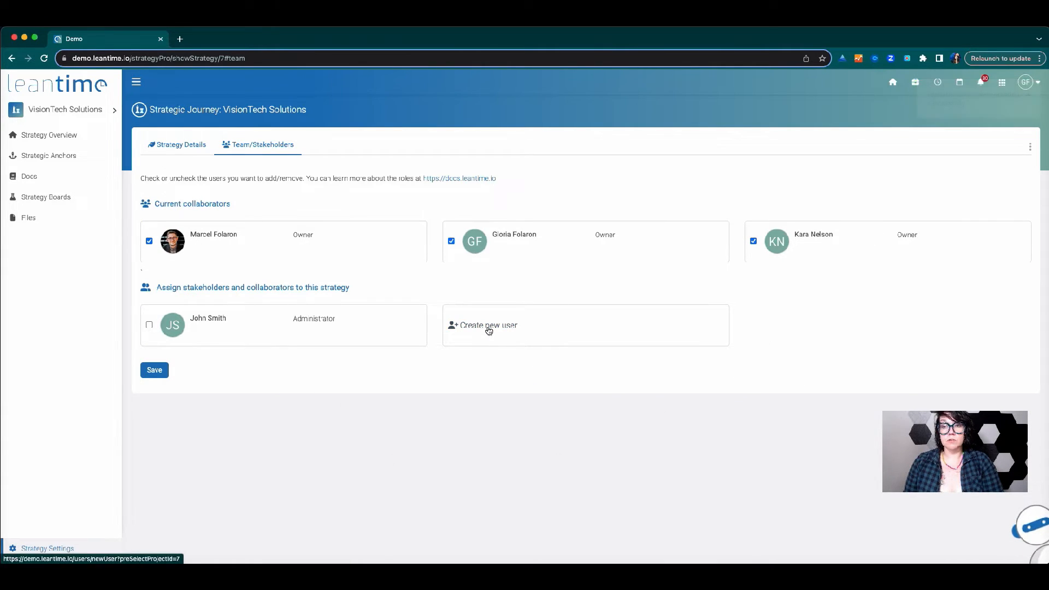
# - Return to the strategy details and view the options for who can access this strategy
pyautogui.click(171, 145)
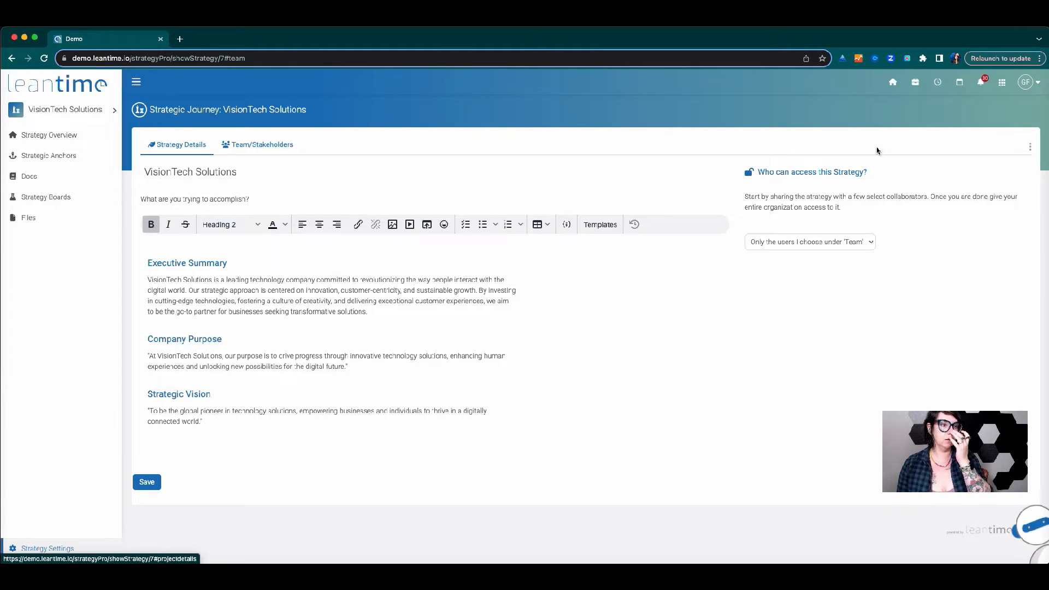
pyautogui.click(790, 242)
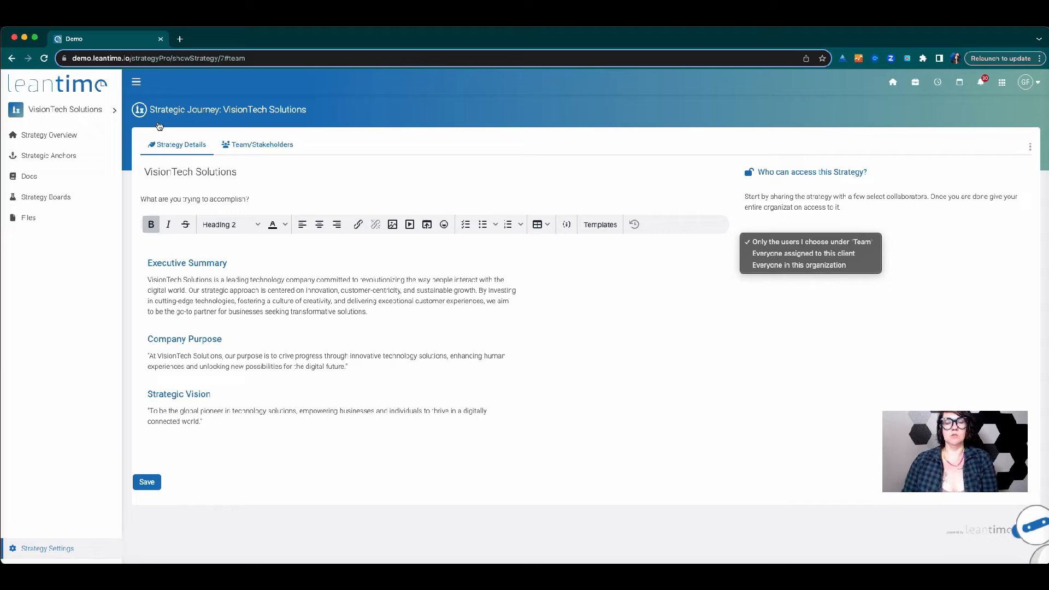
# - Look at the plans and projects nested under the VisionTech Solutions strategy, and view the strategy's access options again
pyautogui.click(103, 110)
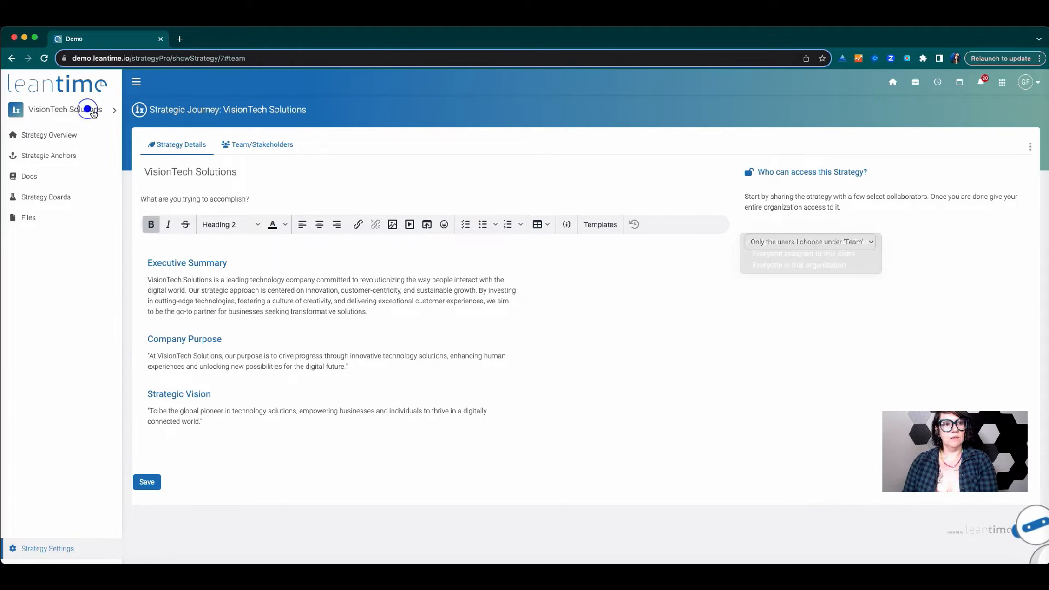
pyautogui.click(104, 110)
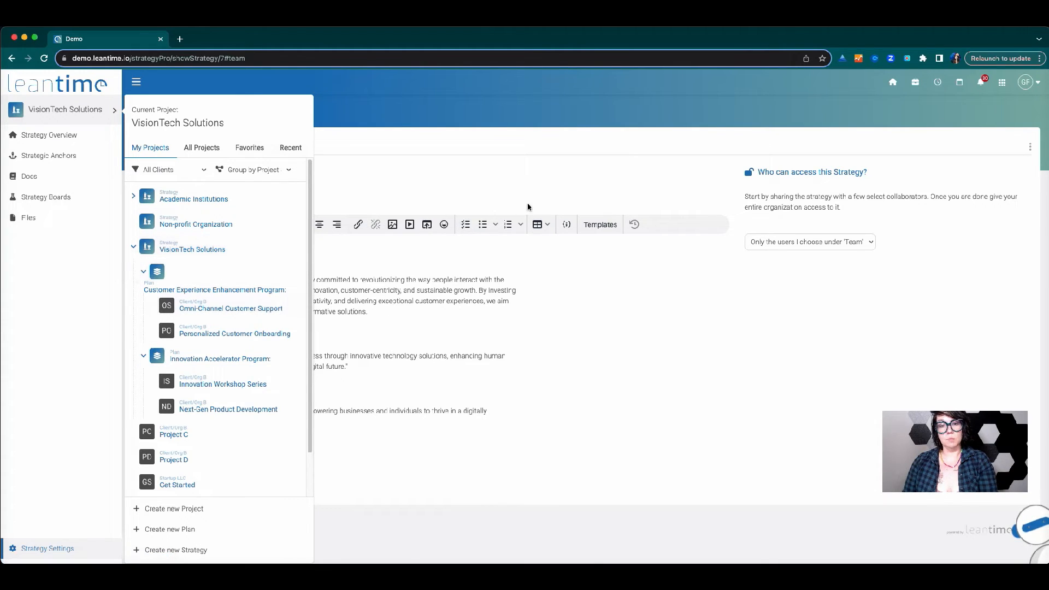
pyautogui.click(537, 180)
pyautogui.click(863, 247)
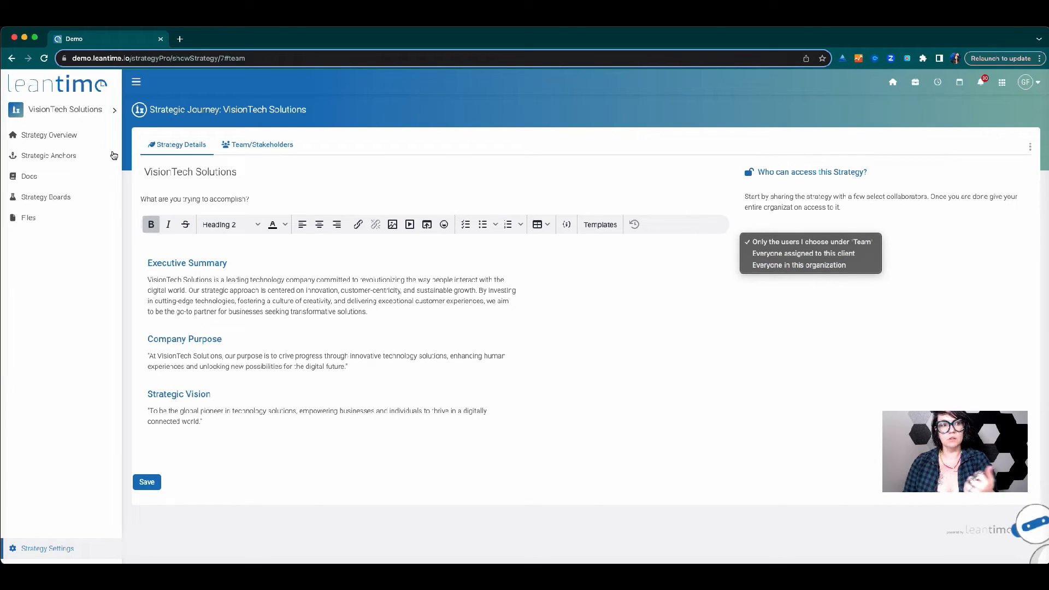
# - Collapse the VisionTech Solutions hierarchy in the project list to view the top-level entries, and return to the strategy details
pyautogui.click(85, 111)
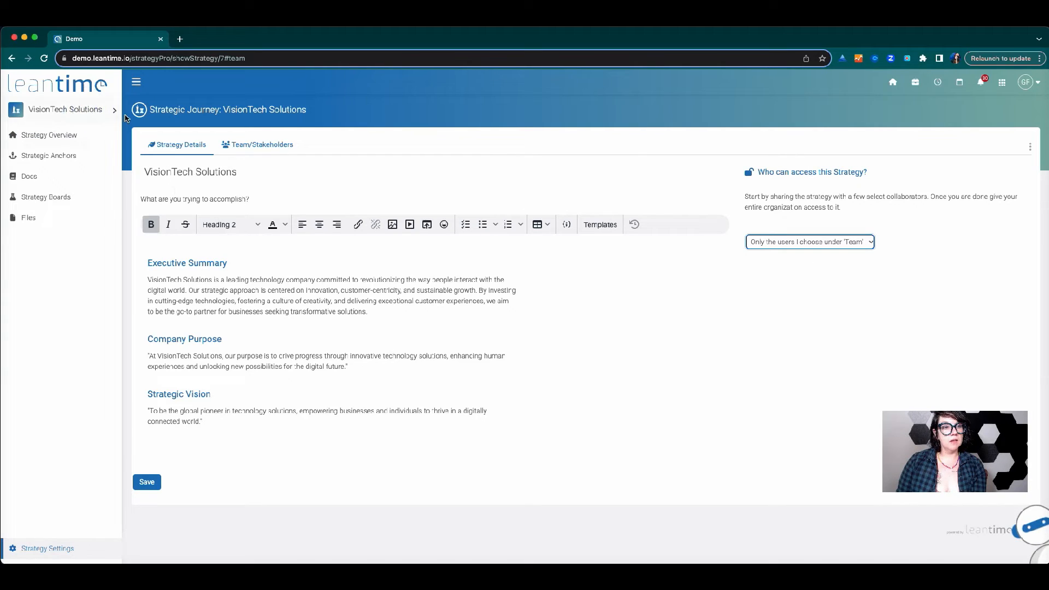
pyautogui.click(114, 110)
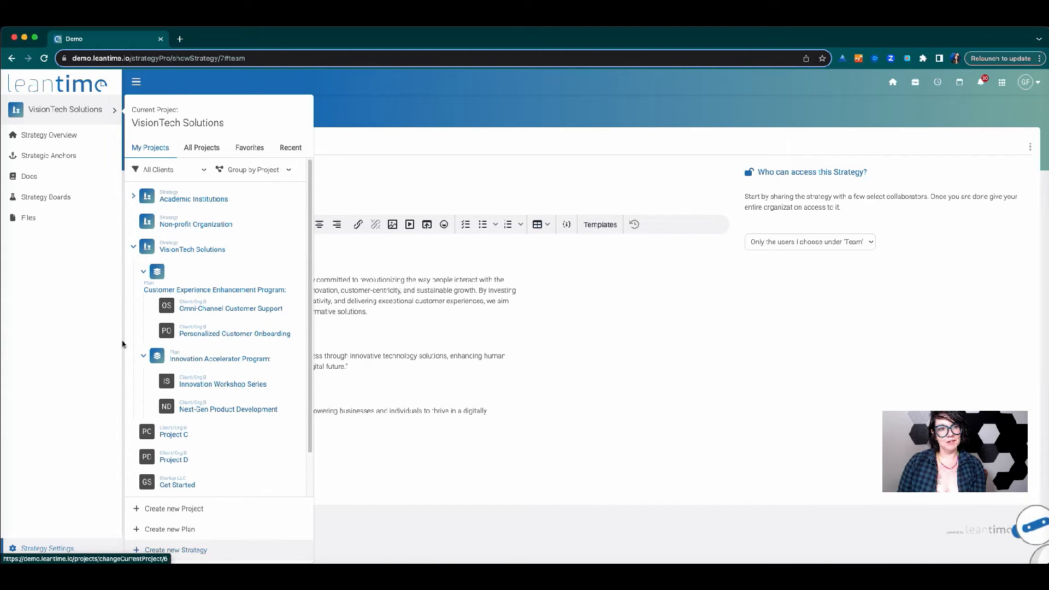
pyautogui.click(133, 247)
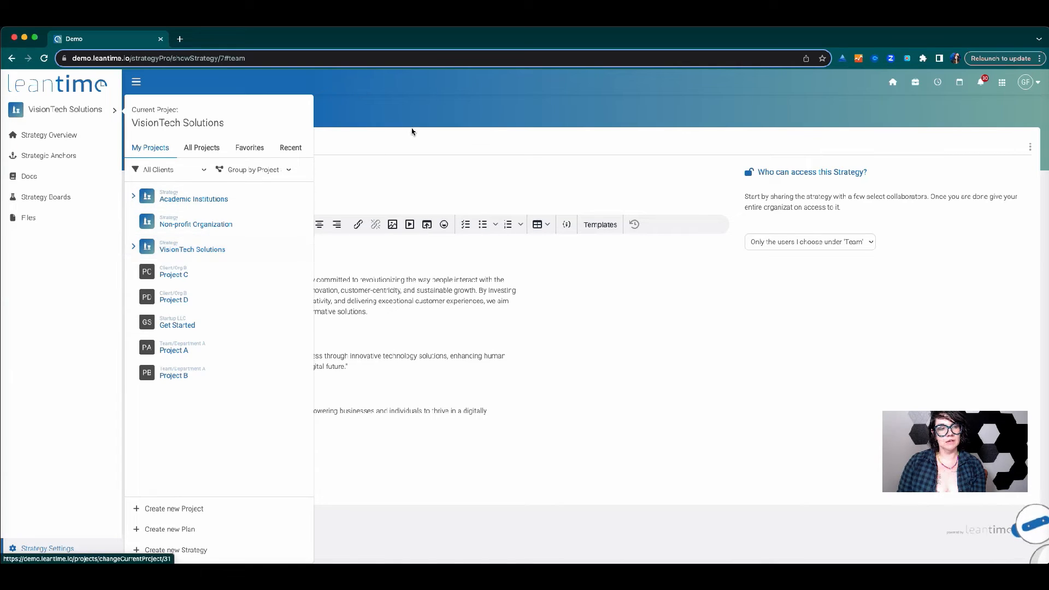
pyautogui.click(410, 143)
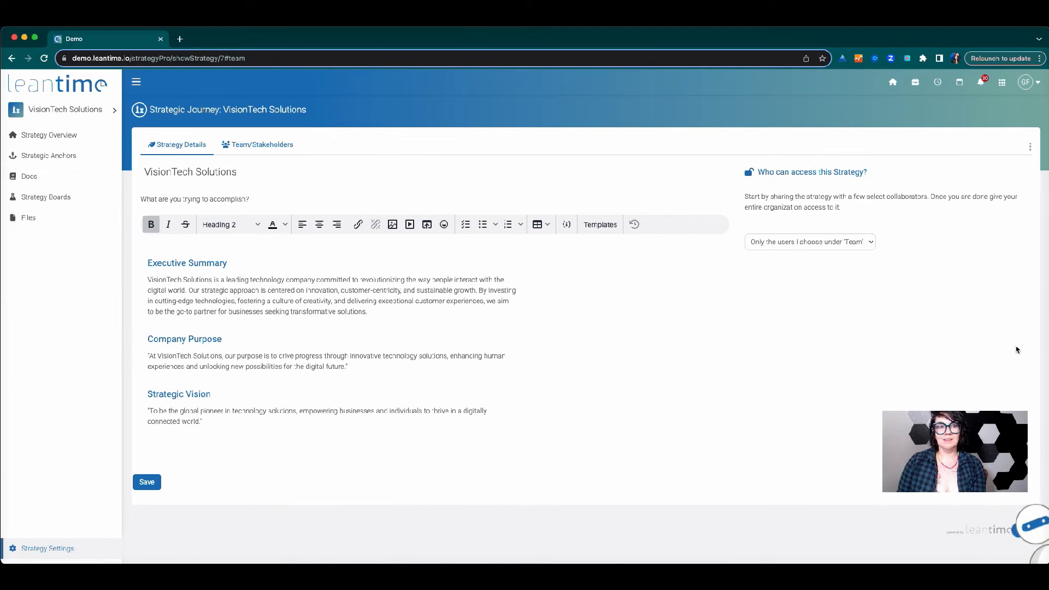